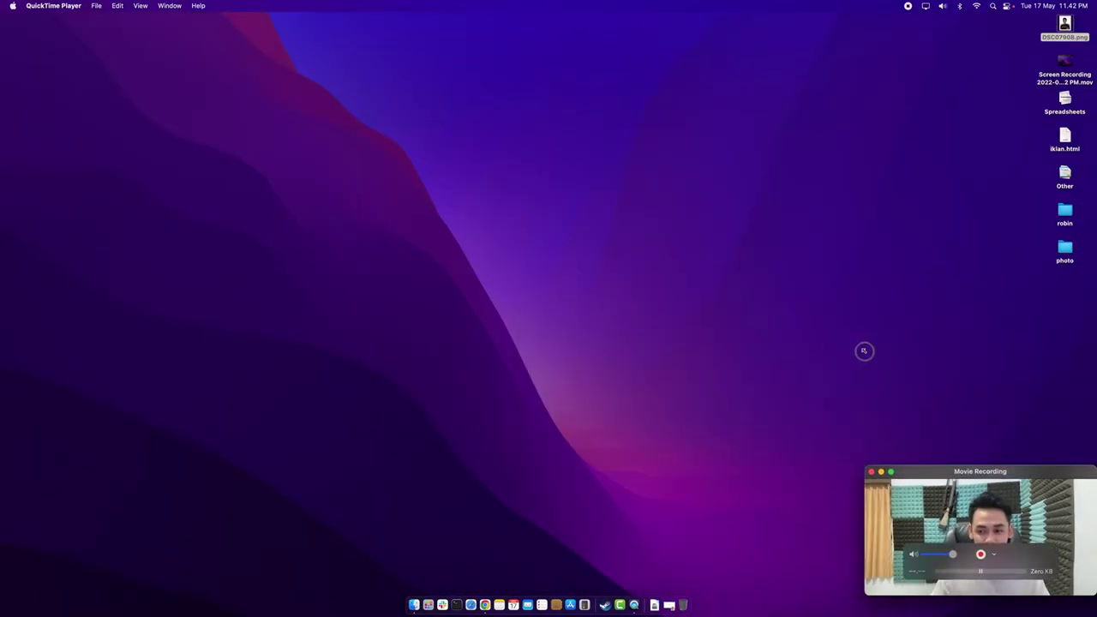
Bring Chrome back and choose Droplets from DigitalOcean's Create menu.
click(674, 603)
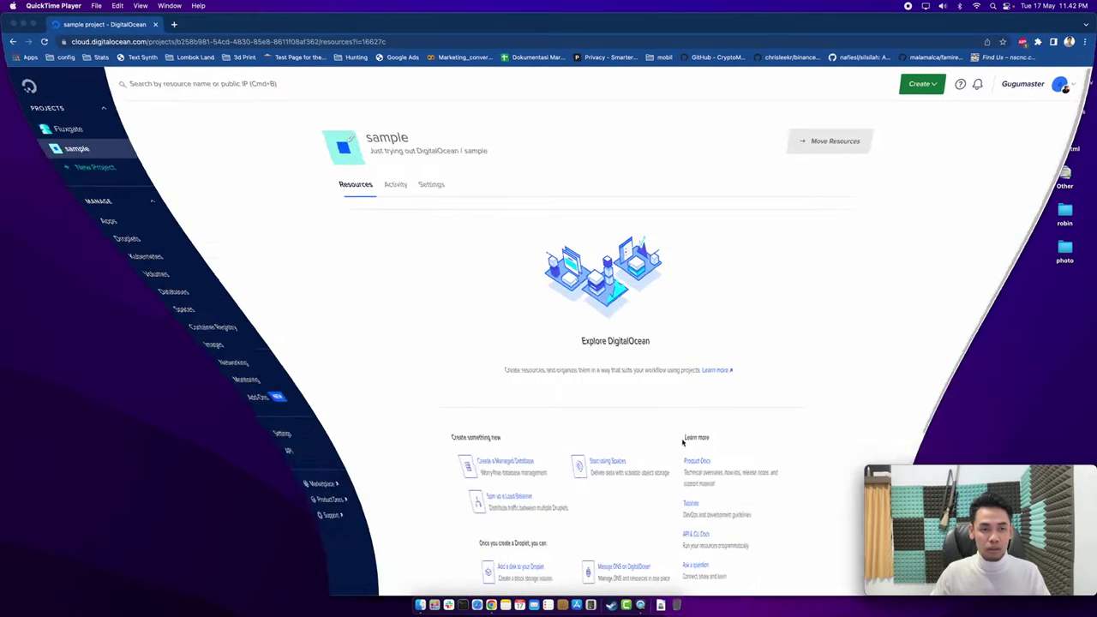
drag(917, 469, 916, 343)
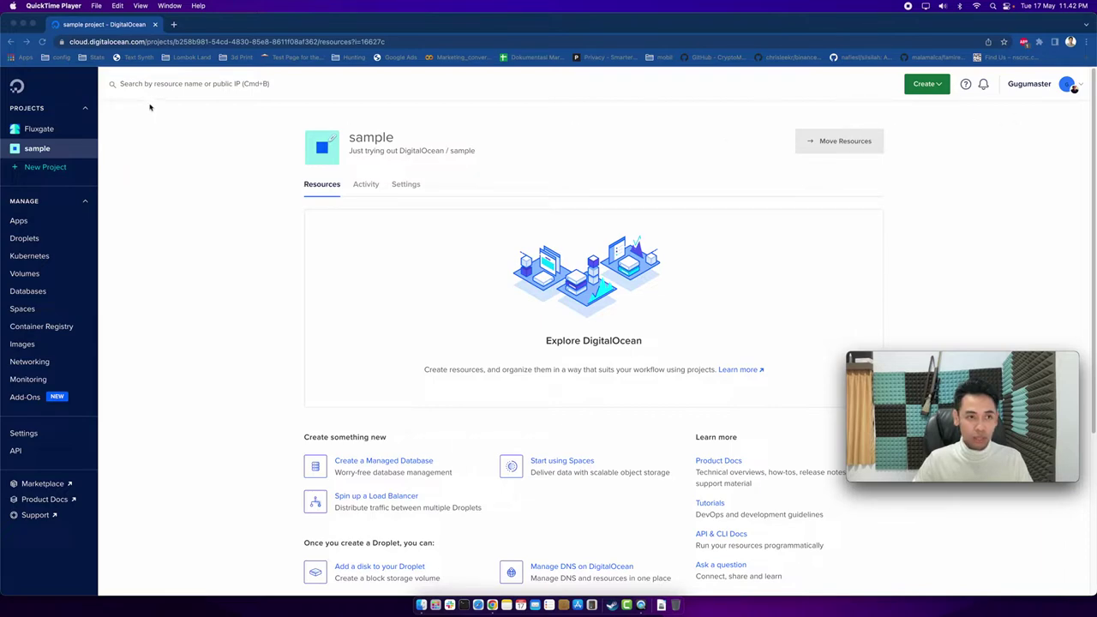
click(939, 89)
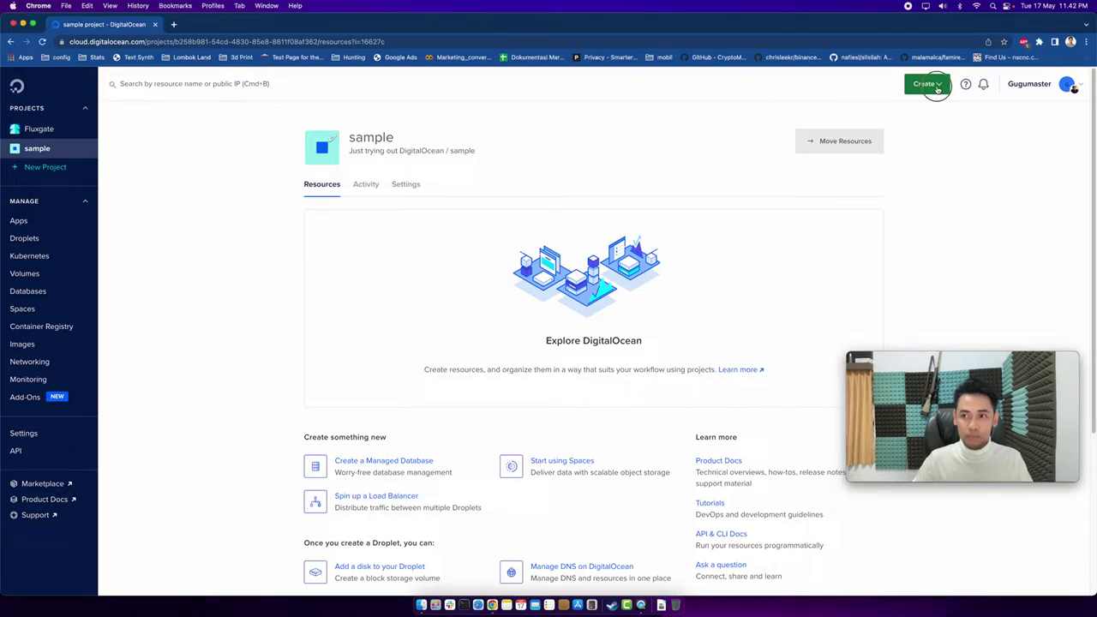
click(938, 89)
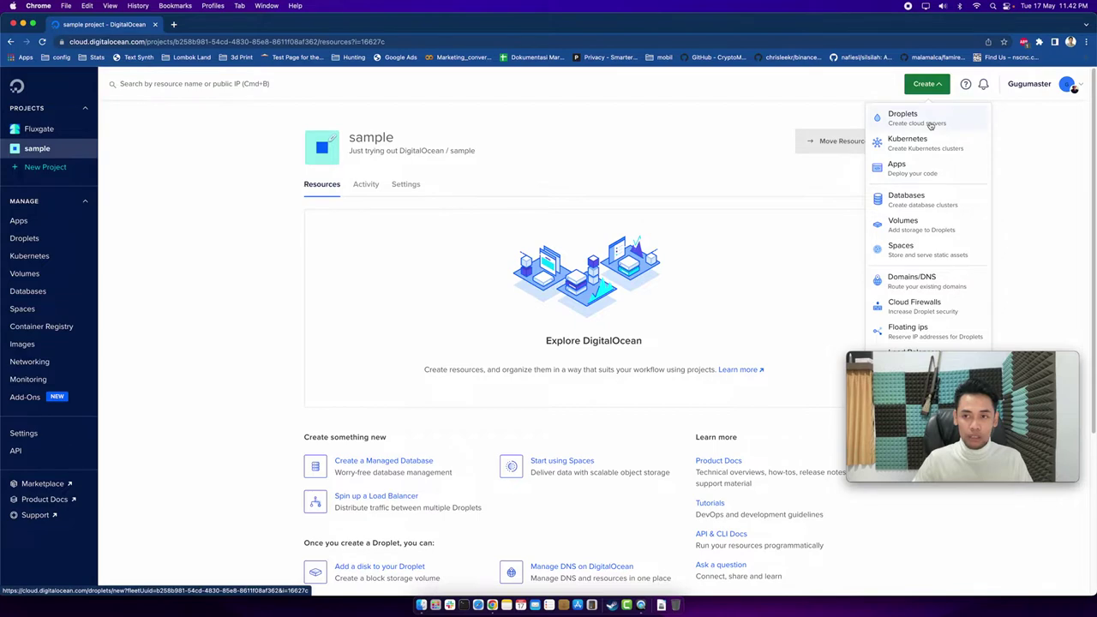
click(931, 125)
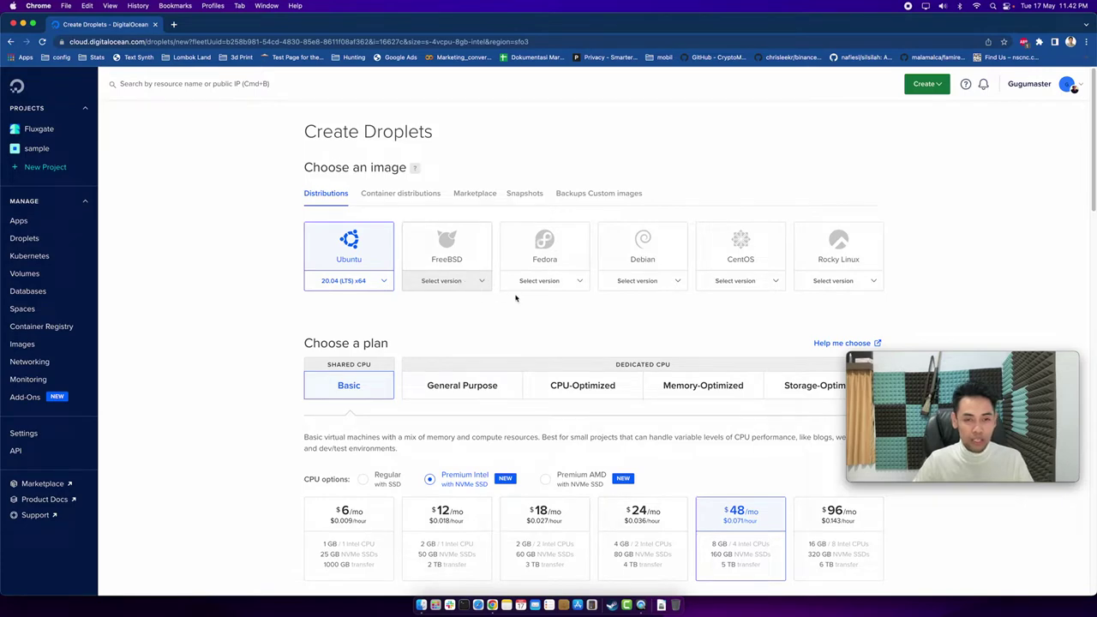
mouse_move(941, 364)
drag(941, 364, 964, 143)
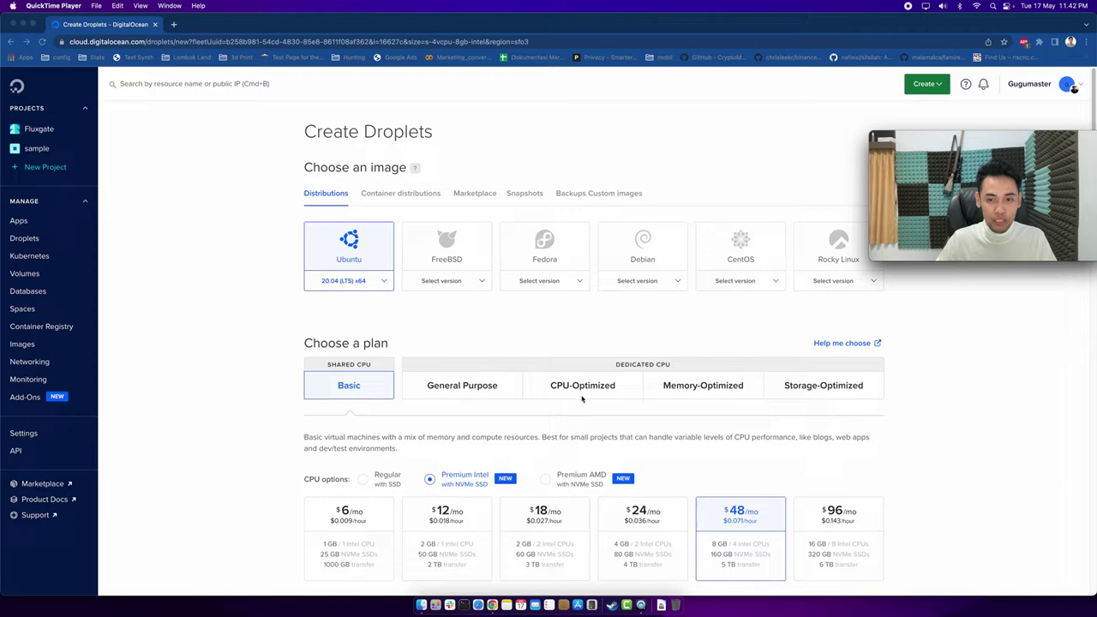
scroll(431, 435, down, 1)
scroll(431, 435, down, 1)
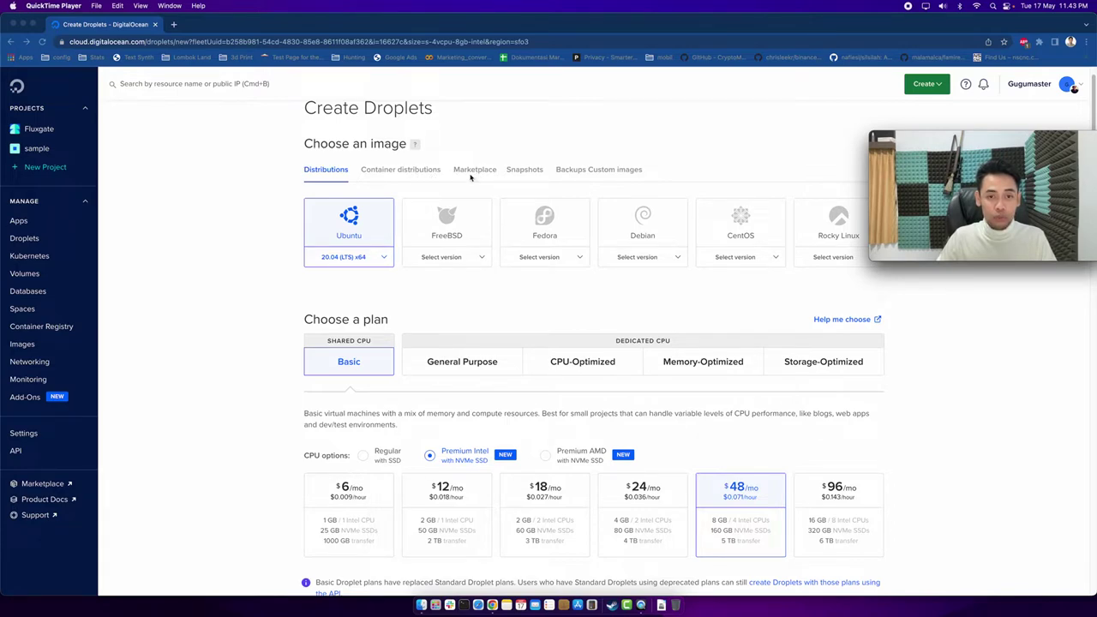
Switch the droplet image choices to the Marketplace tab.
click(474, 170)
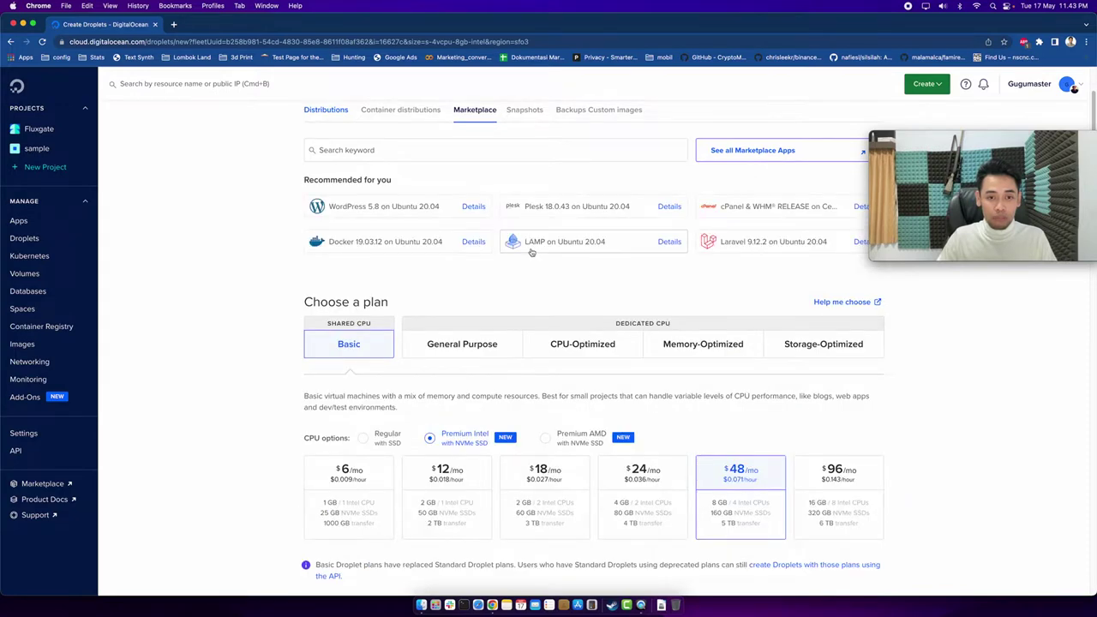
scroll(532, 252, up, 1)
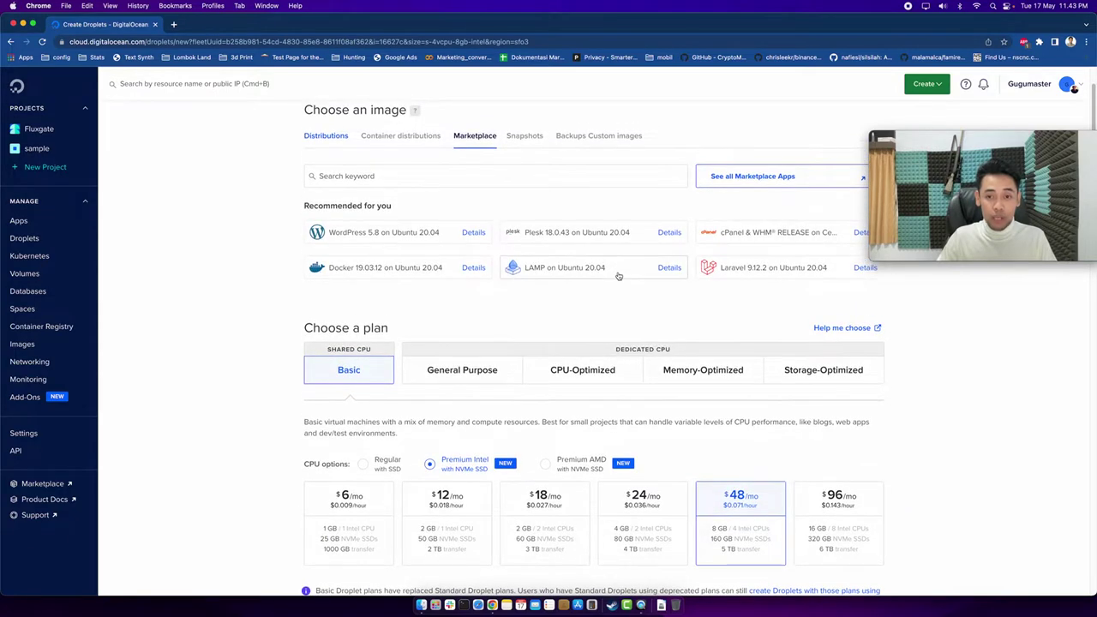
scroll(618, 276, up, 1)
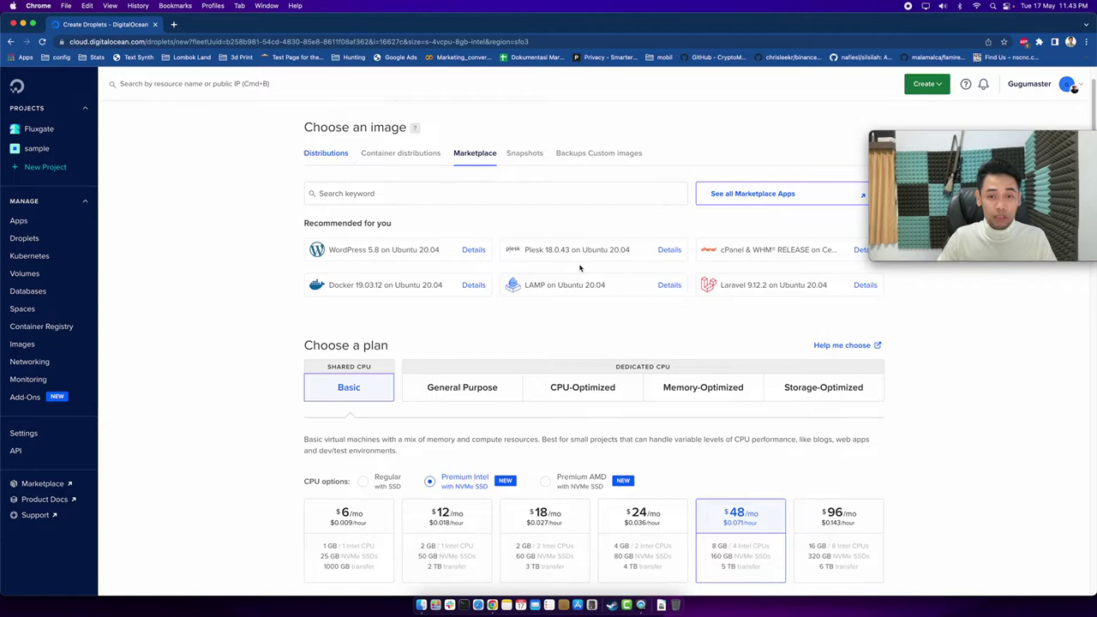
scroll(570, 270, up, 2)
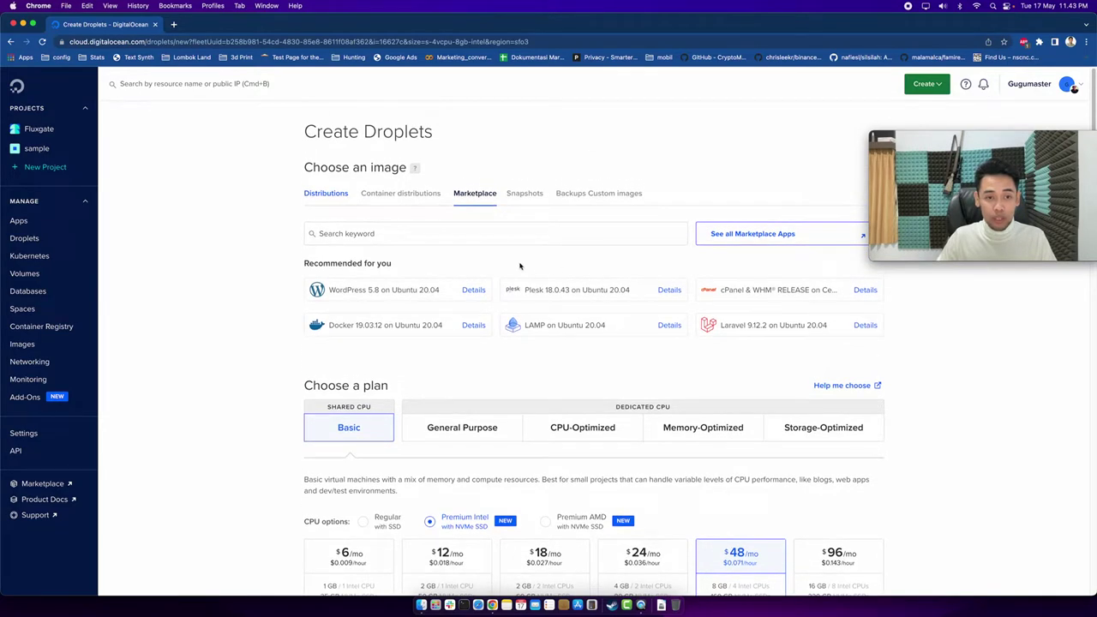
Search the Marketplace for odoo, open and joomla, then clear the search back to recommended apps.
click(443, 235)
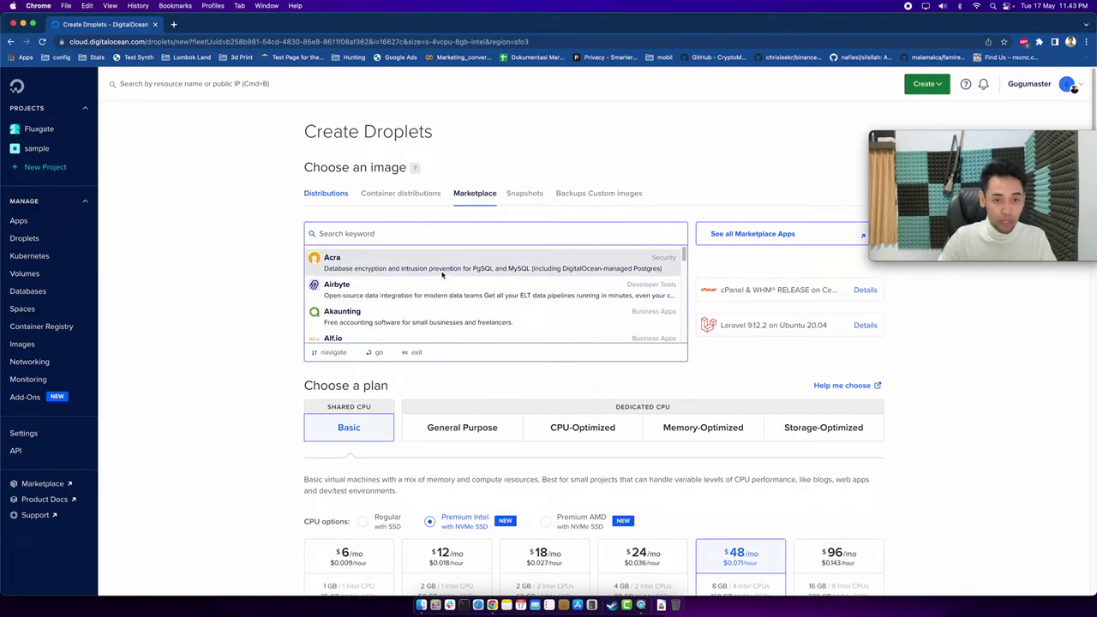
text(odoo)
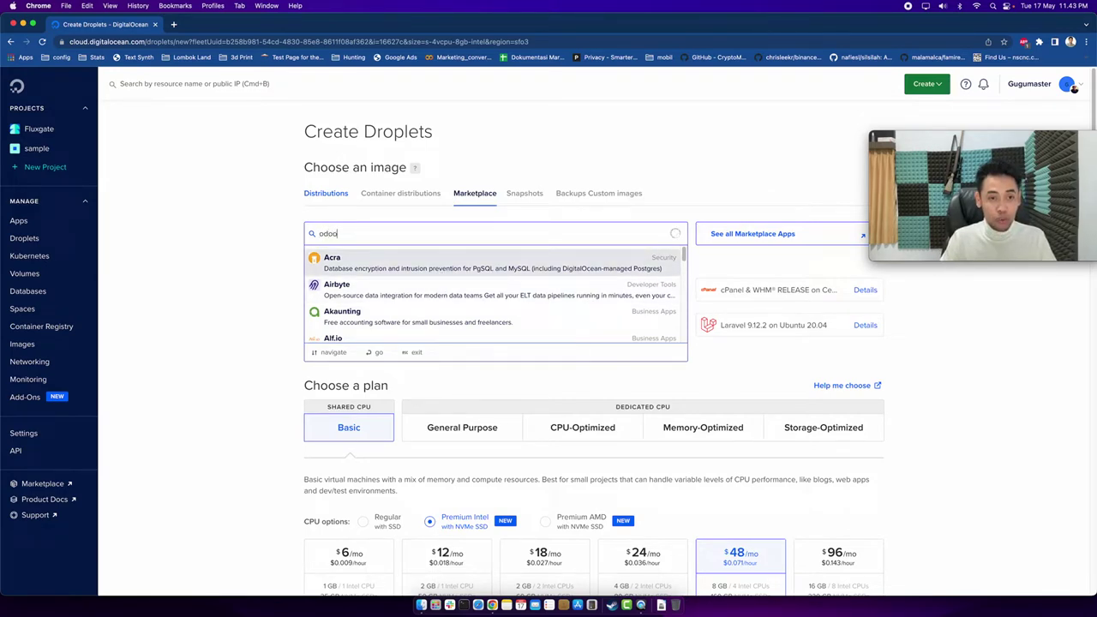
key(BackSpace)
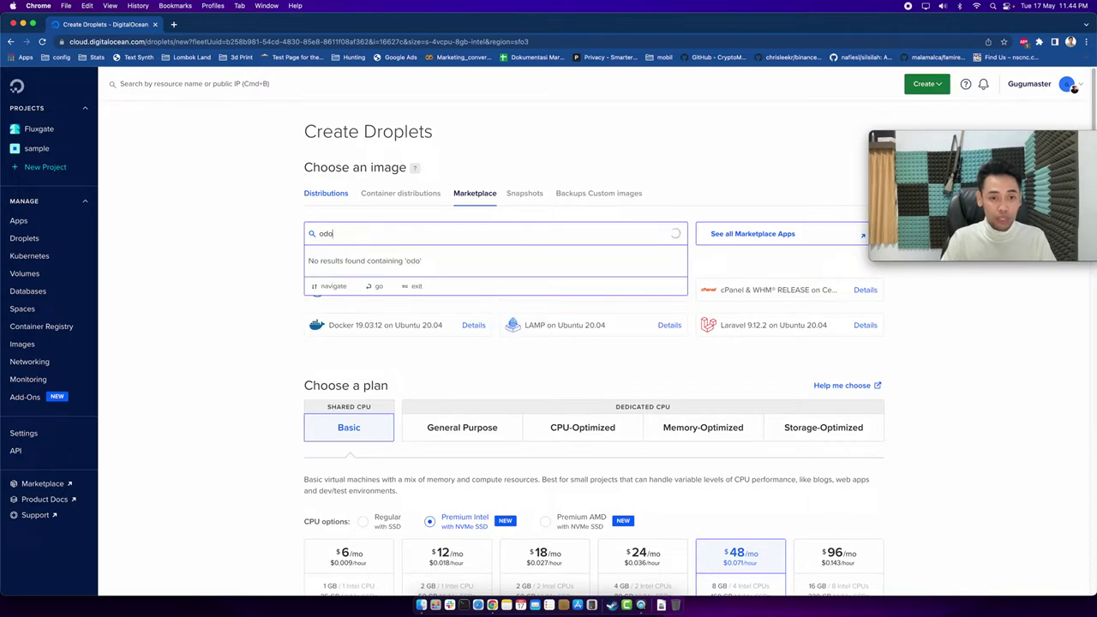
key(BackSpace)
key(BackSpace)
text(open erp)
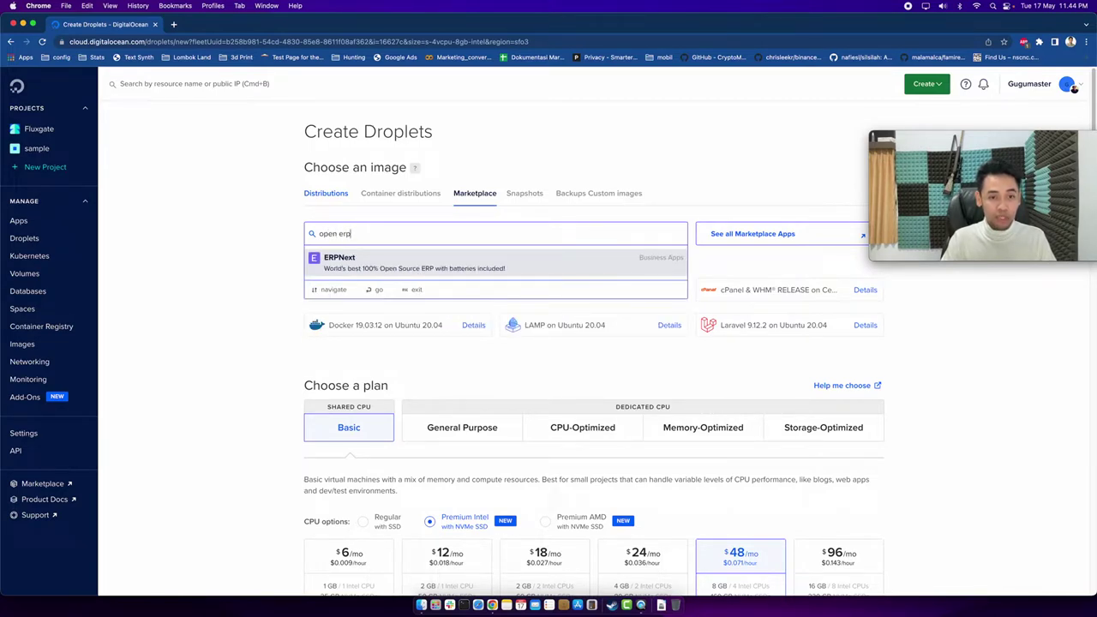
key(BackSpace)
text(joomla)
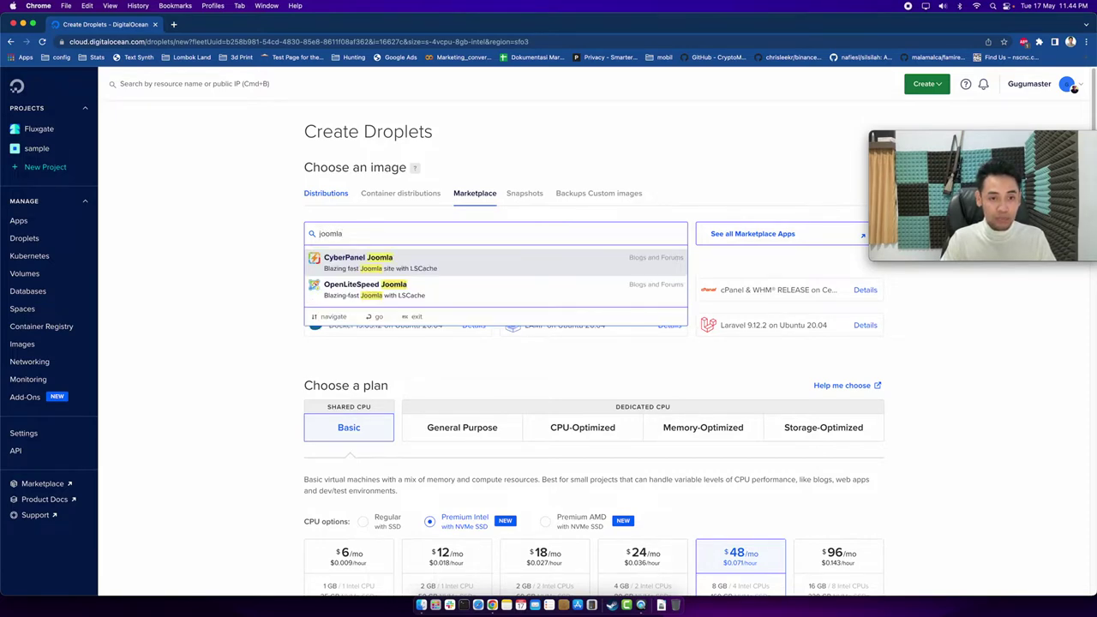
key(BackSpace)
key(BackSpace)
key(BackSpace)
key(BackSpace)
key(BackSpace)
key(BackSpace)
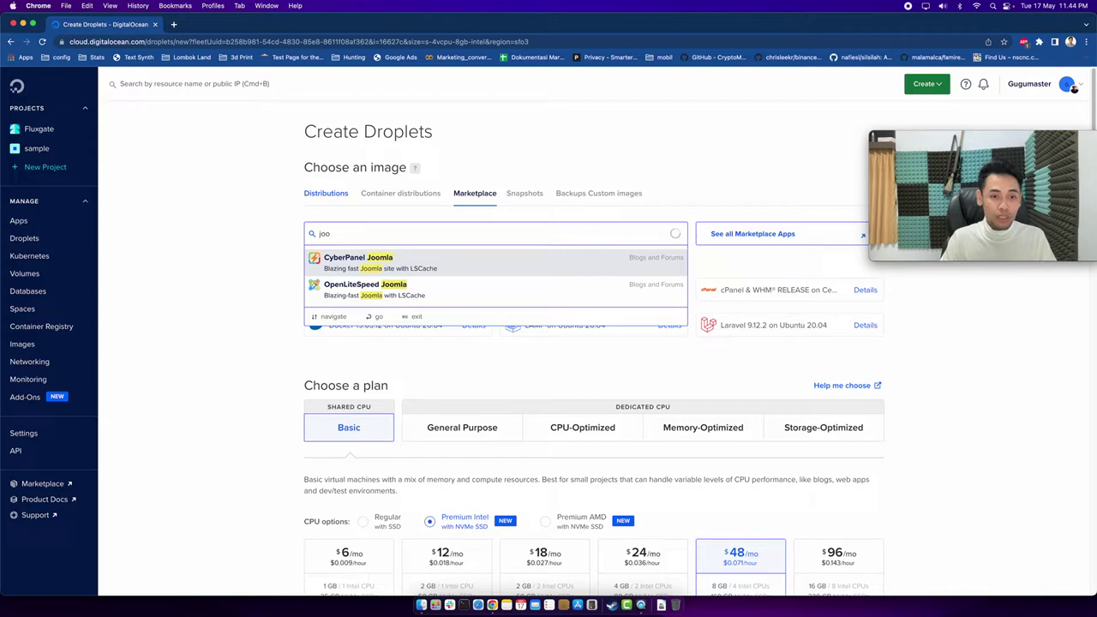
click(224, 228)
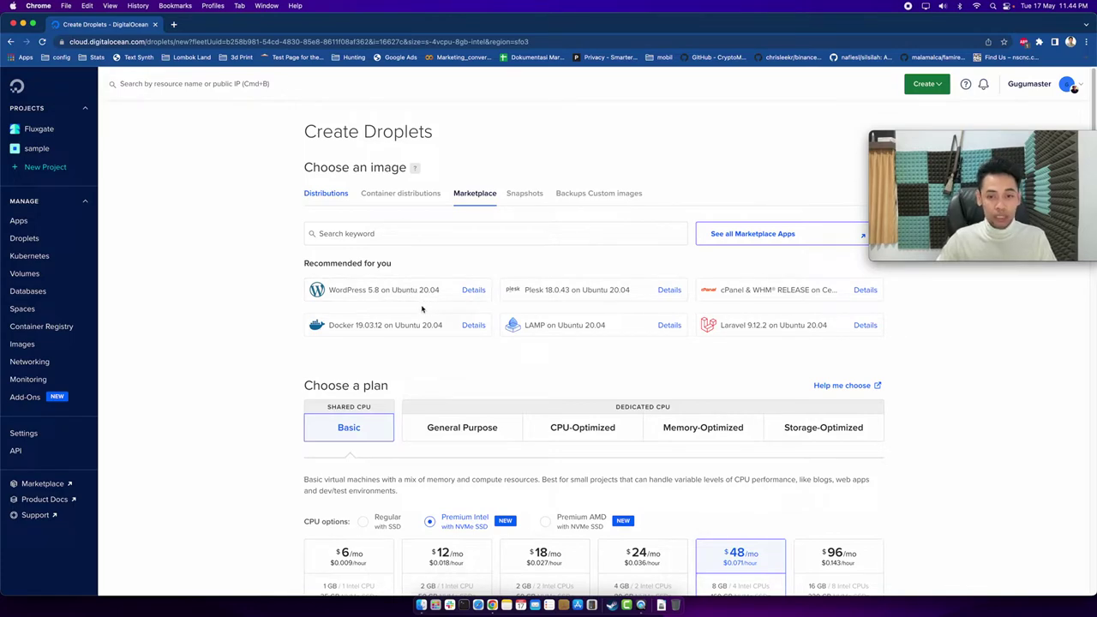
Select the WordPress 5.8 on Ubuntu 20.04 image, leaving the $15/mo managed database unticked.
click(390, 293)
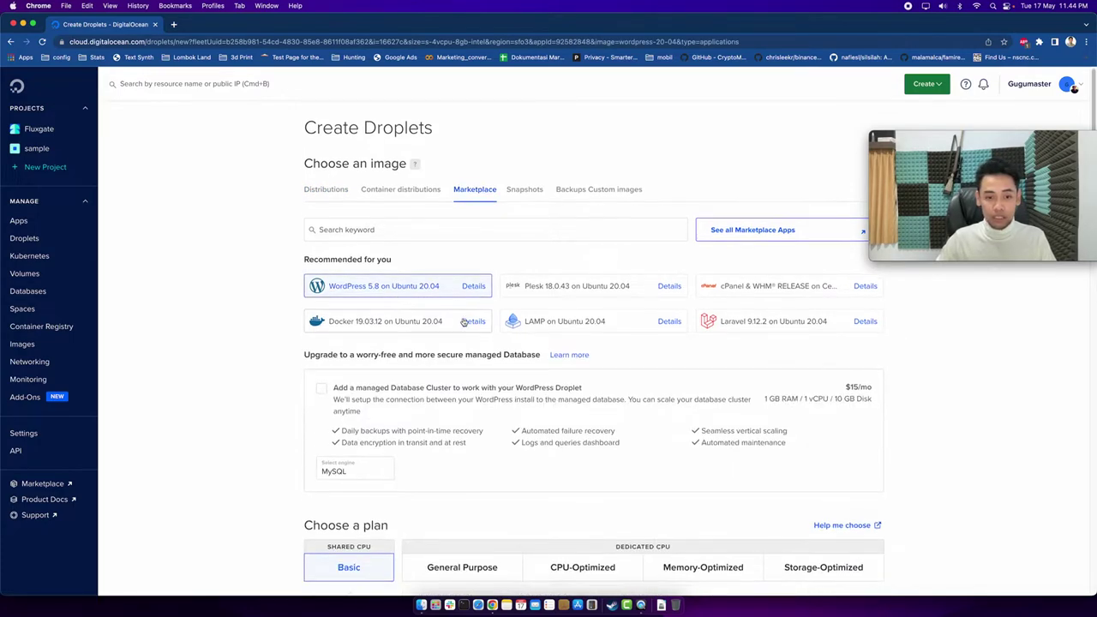
scroll(464, 322, down, 2)
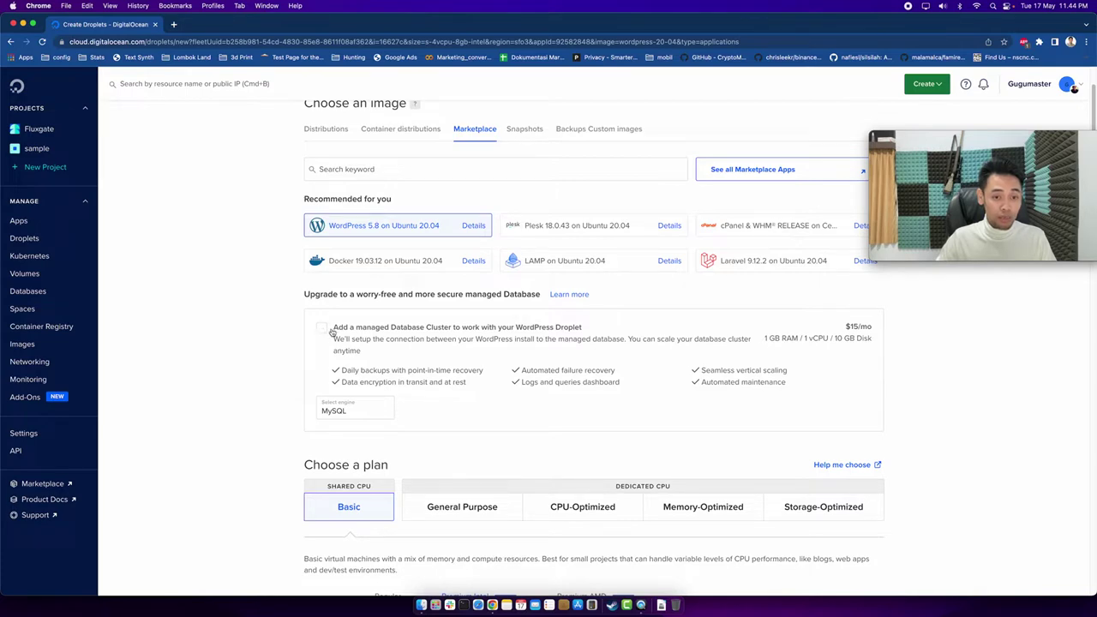
click(323, 329)
click(322, 328)
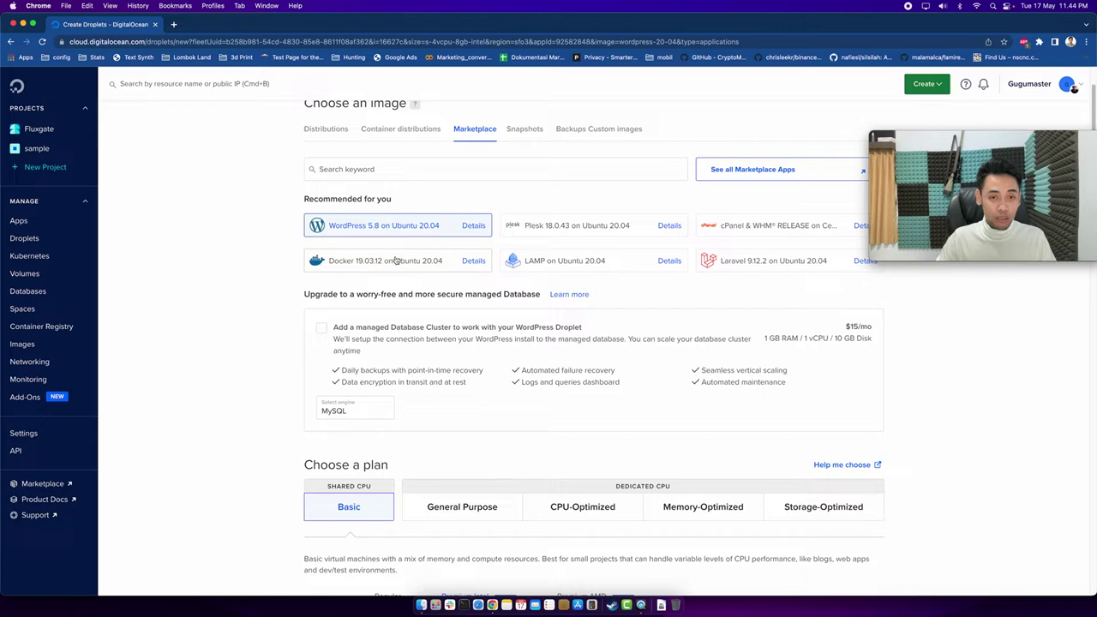
scroll(296, 312, down, 5)
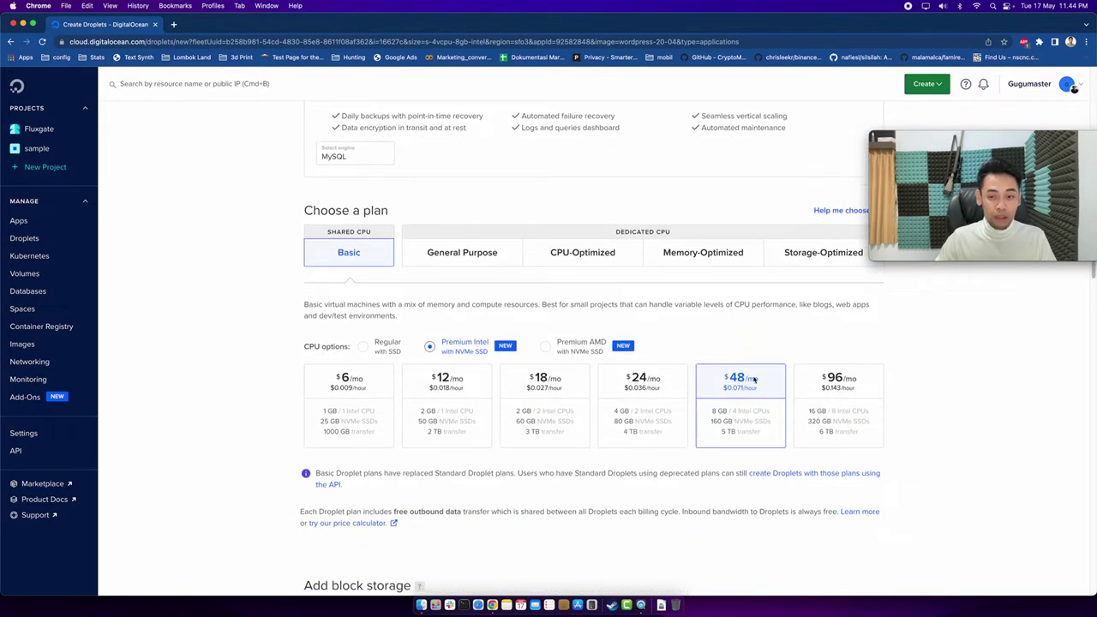
Pick the Basic Regular SSD plan at $5/mo: 1 GB, 1 CPU, 25 GB disk.
click(375, 386)
click(364, 349)
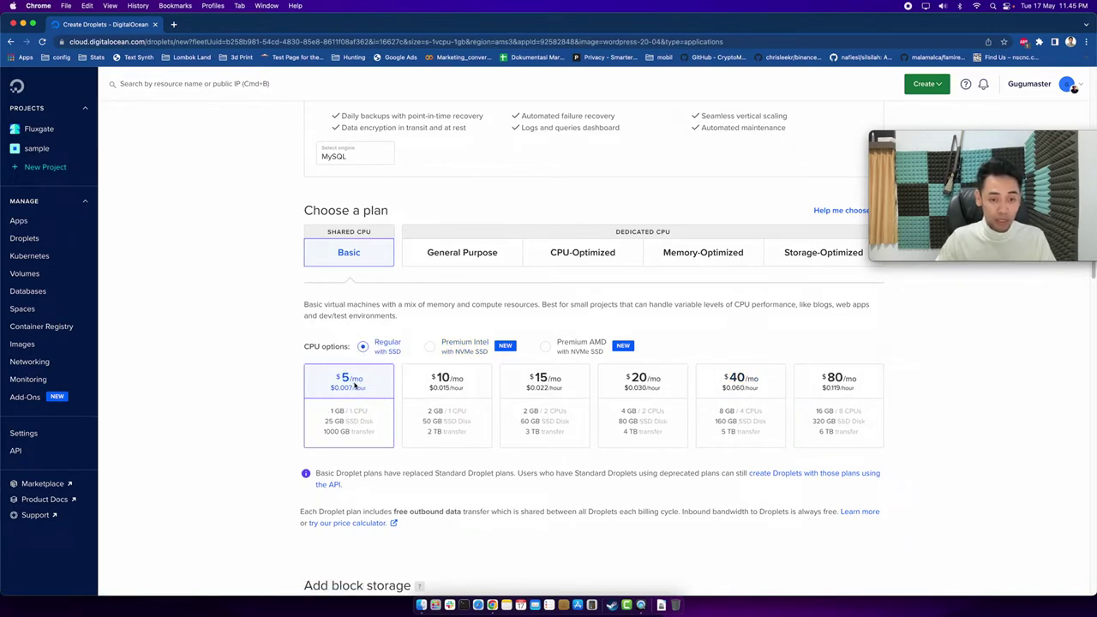
scroll(374, 371, down, 1)
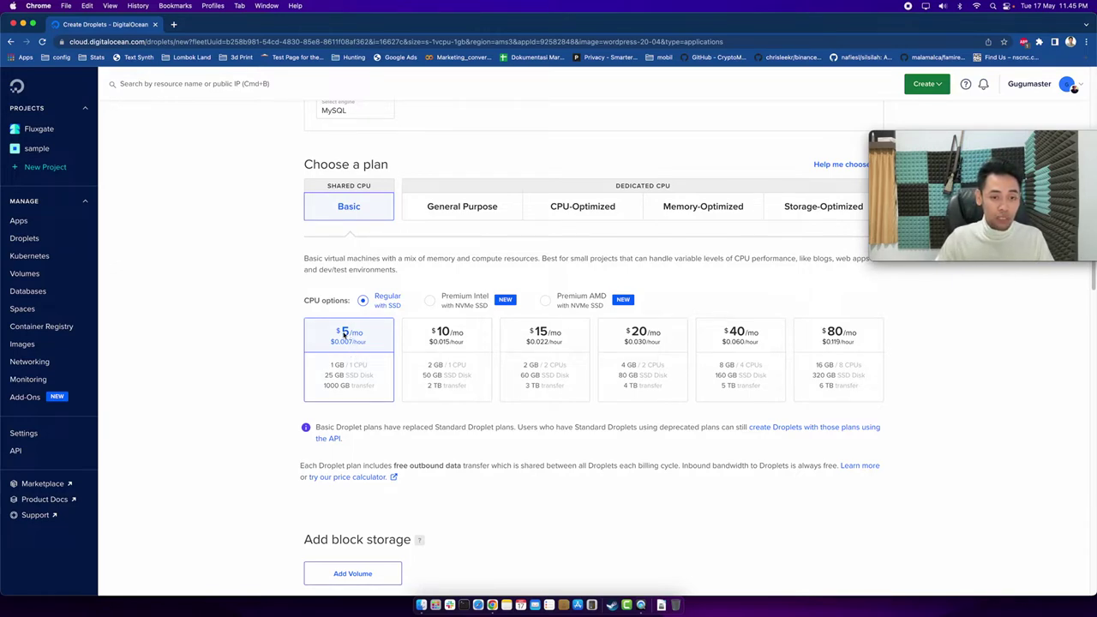
scroll(347, 340, down, 5)
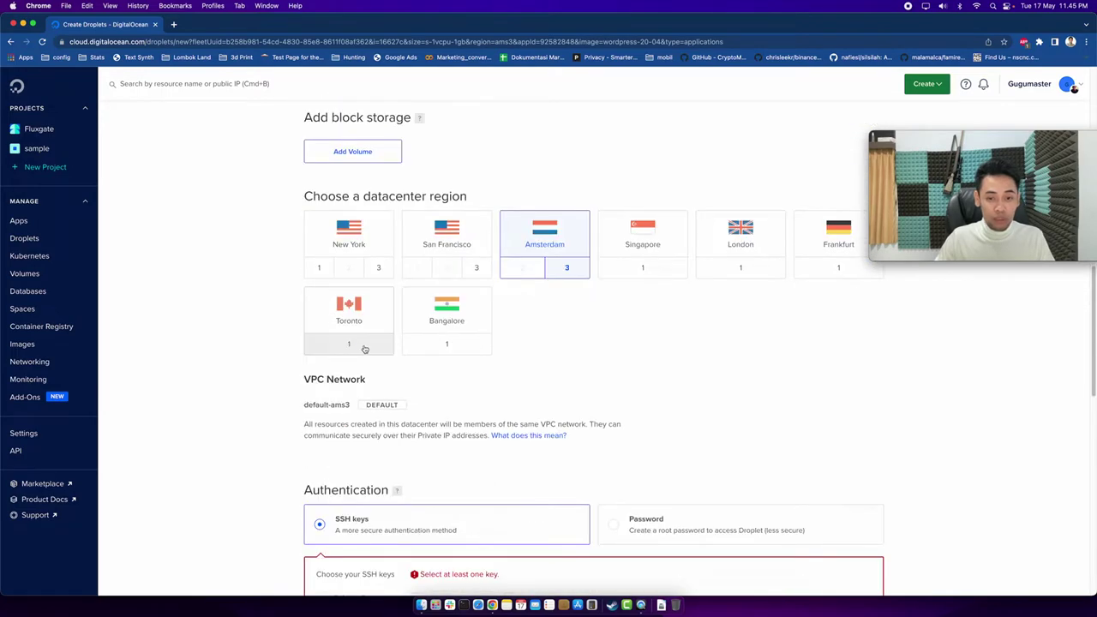
scroll(367, 343, up, 6)
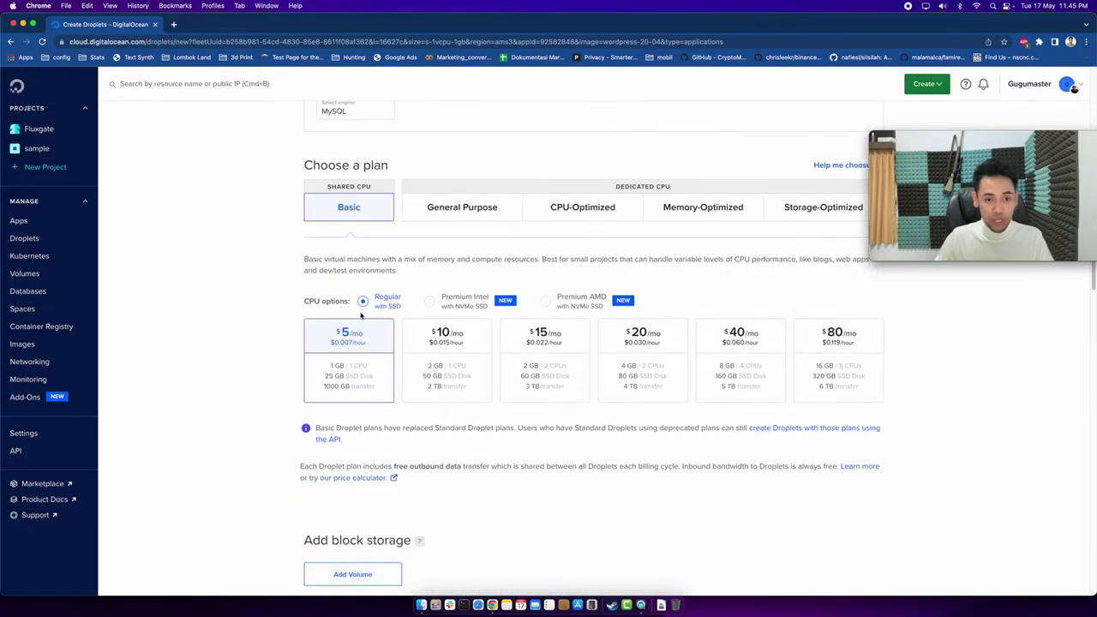
scroll(360, 315, down, 4)
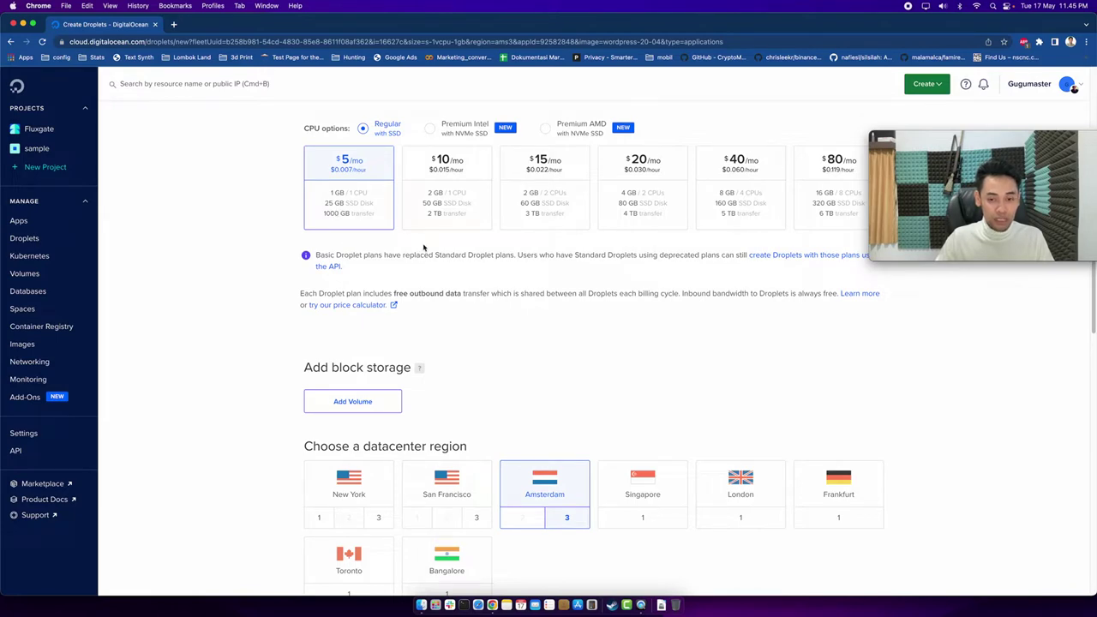
scroll(350, 212, down, 3)
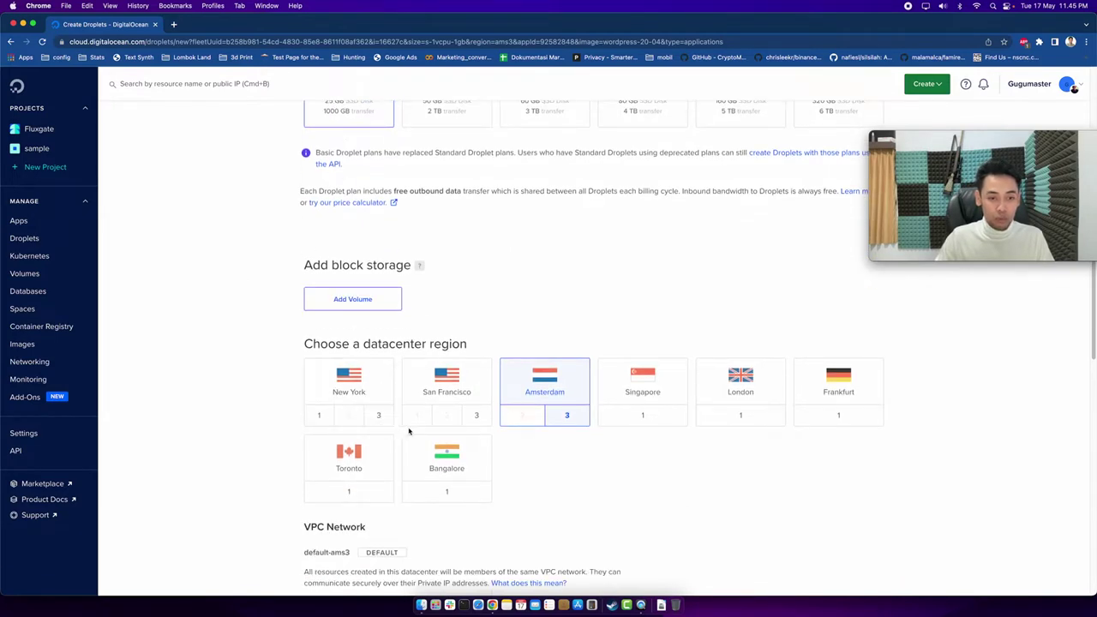
click(664, 388)
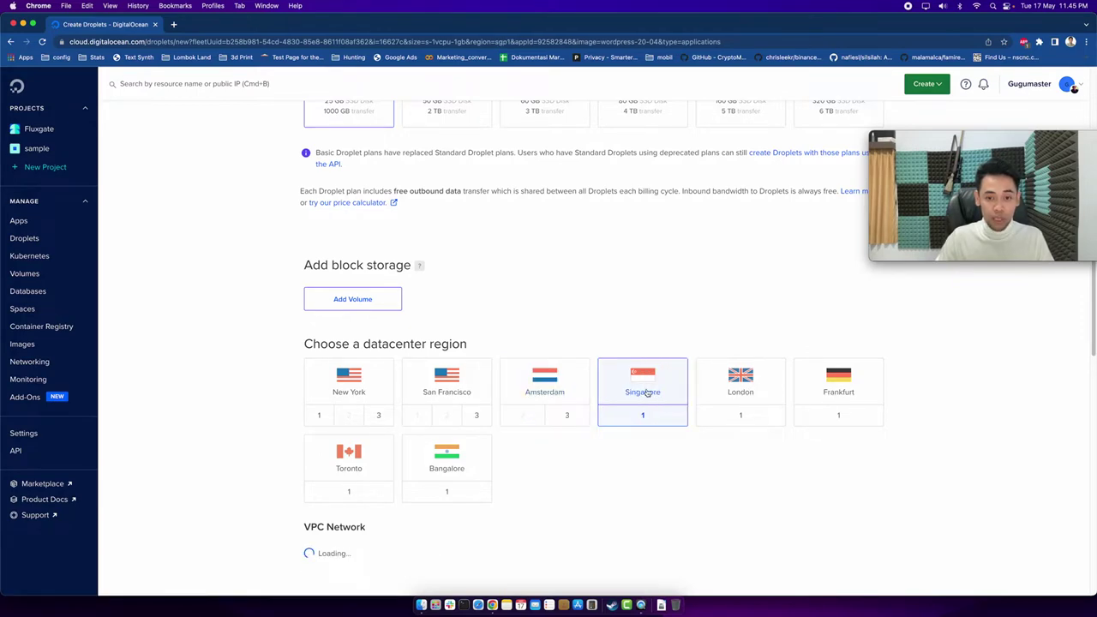
scroll(510, 322, down, 4)
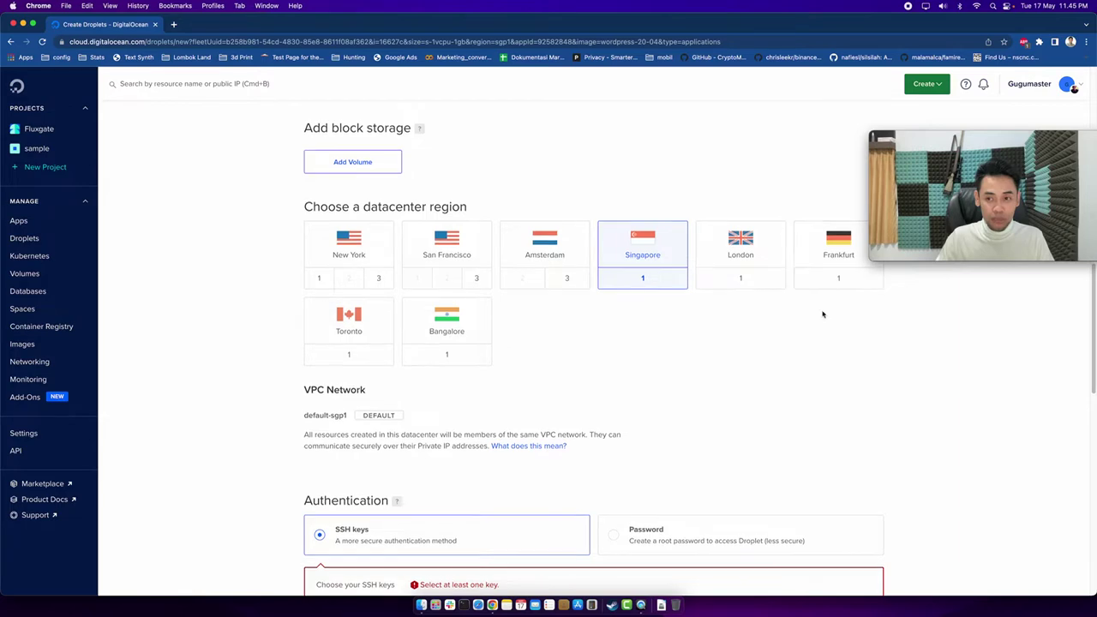
scroll(595, 375, up, 2)
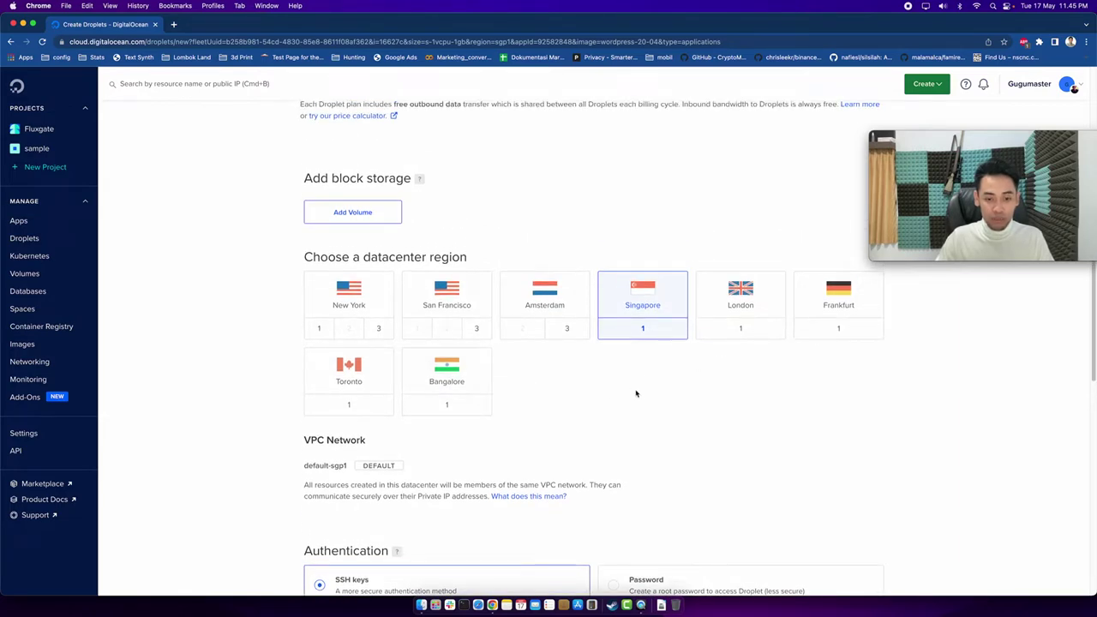
scroll(636, 394, down, 5)
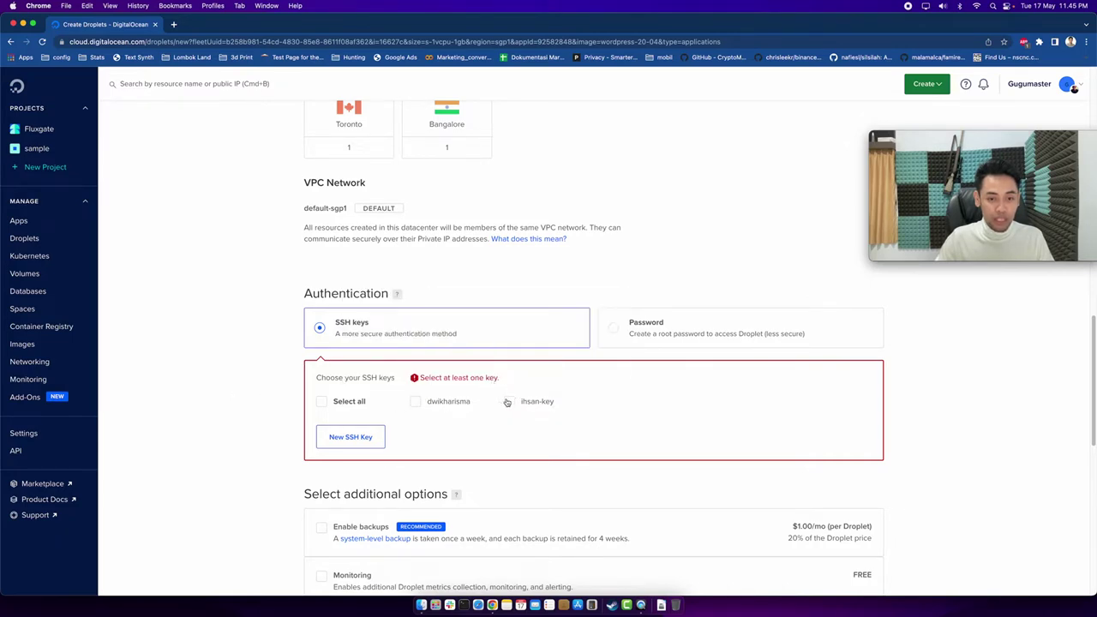
Use SSH key authentication with the second saved key selected.
click(614, 330)
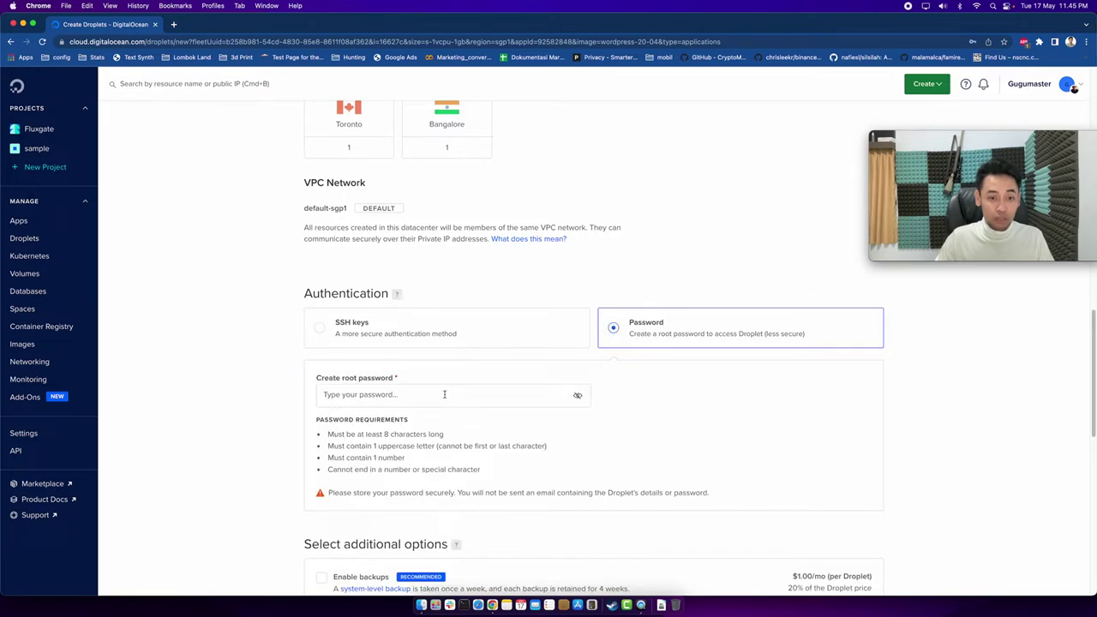
click(320, 329)
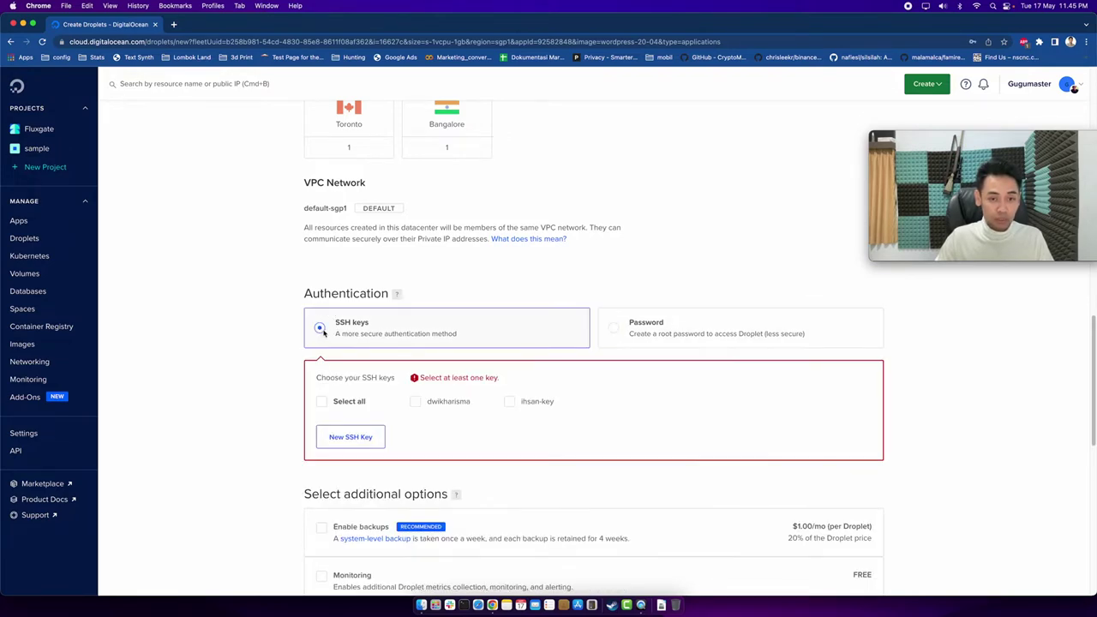
click(509, 402)
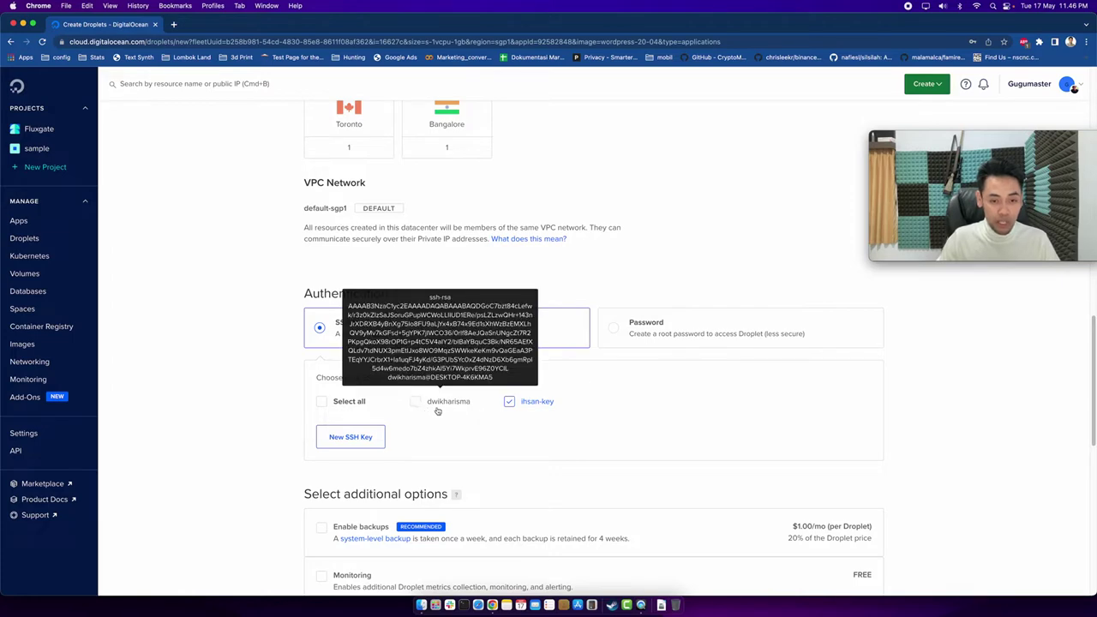
scroll(718, 420, down, 2)
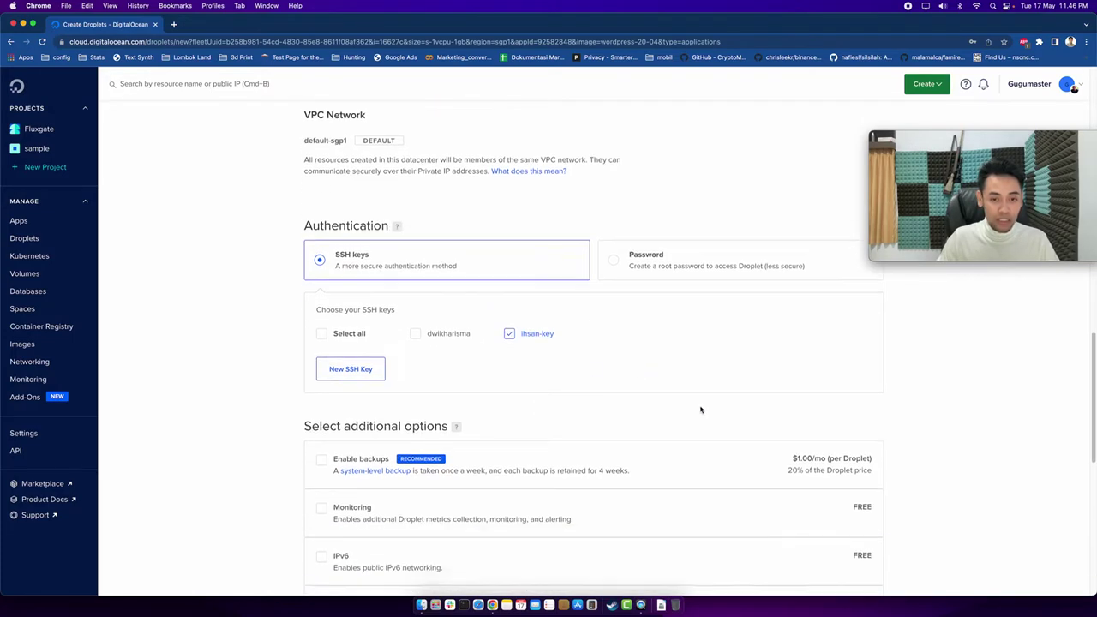
scroll(726, 365, down, 3)
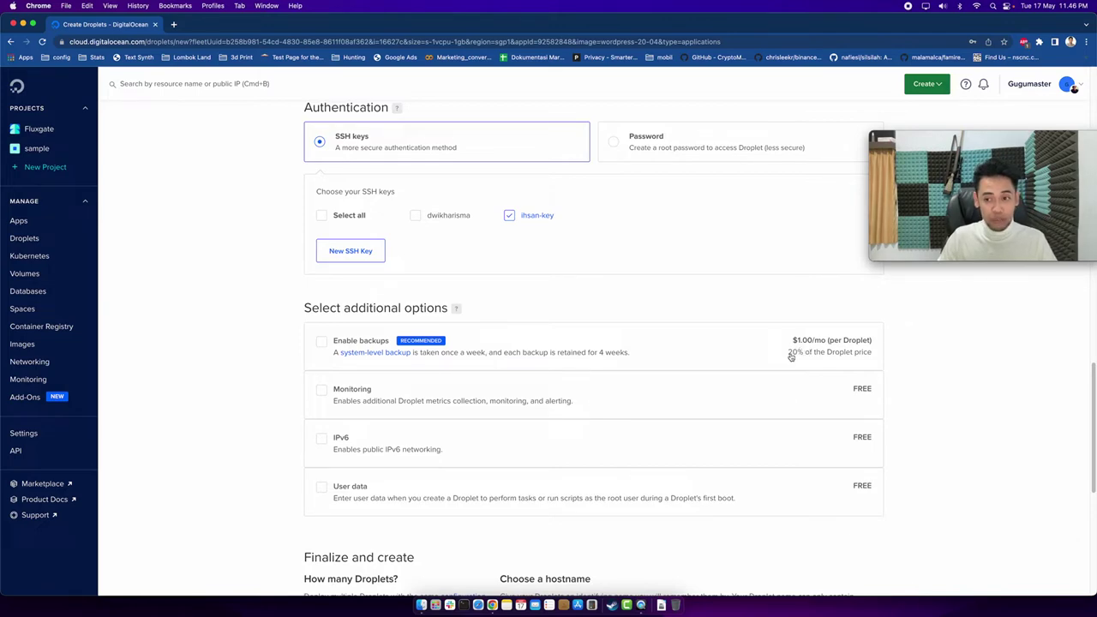
scroll(791, 371, down, 1)
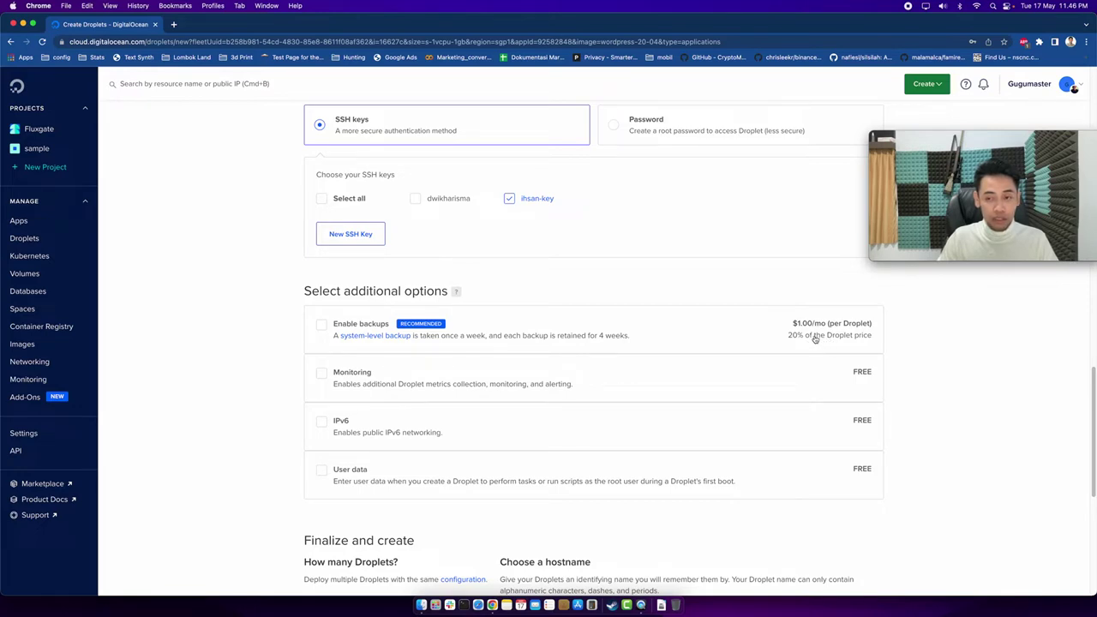
Enable free Monitoring only, leaving IPv6 and user data turned off.
scroll(813, 339, up, 1)
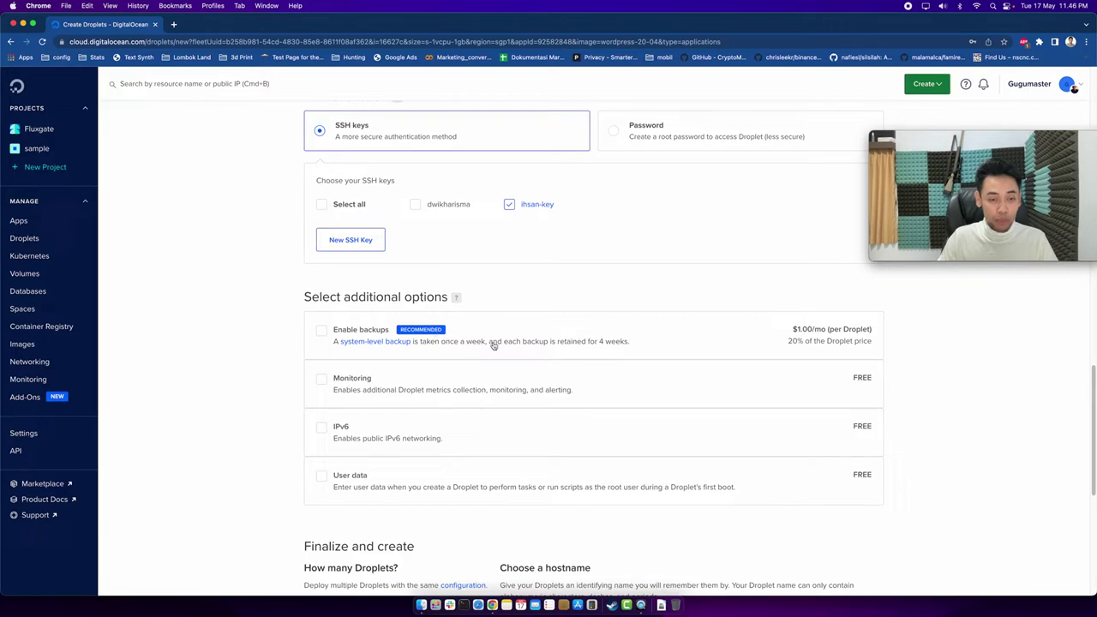
scroll(523, 338, up, 10)
scroll(485, 328, down, 10)
scroll(465, 362, up, 3)
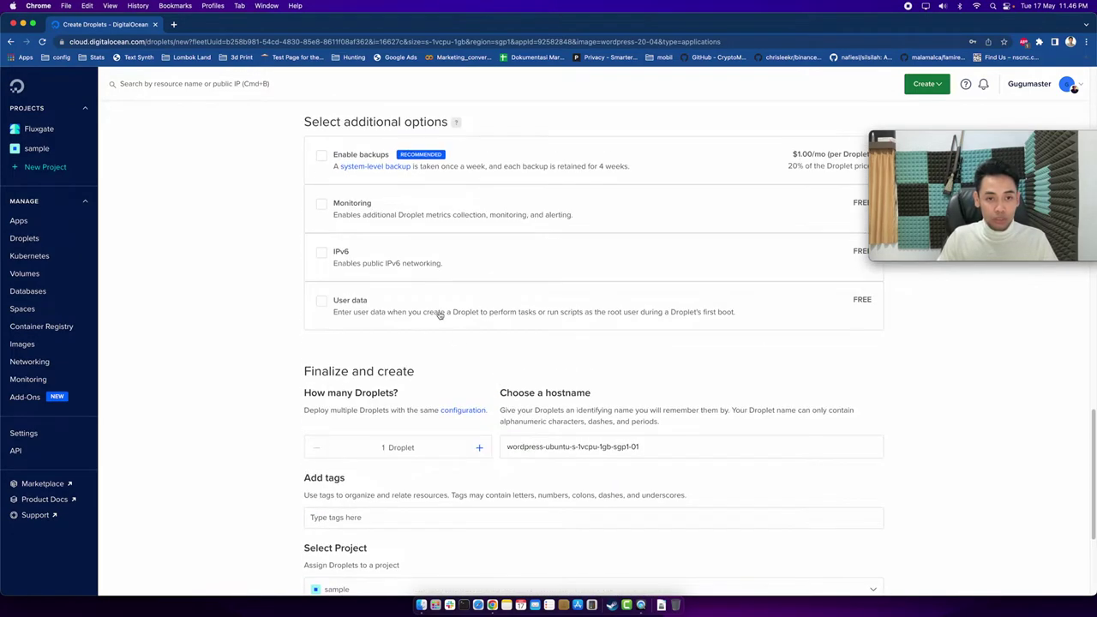
scroll(439, 316, up, 1)
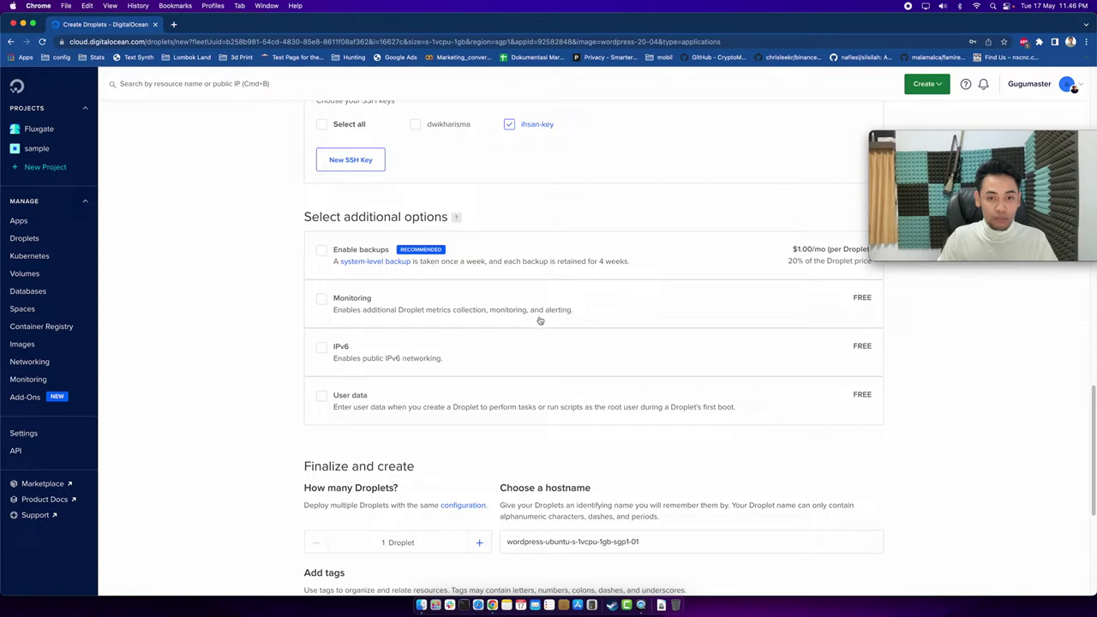
click(323, 300)
click(322, 347)
click(322, 395)
click(322, 347)
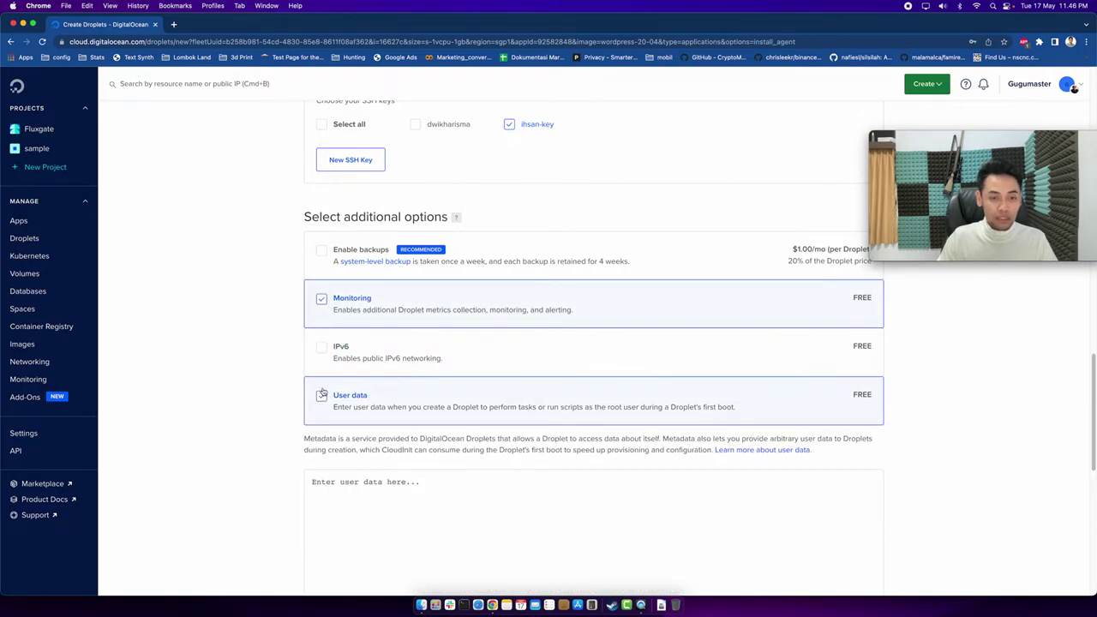
click(321, 395)
scroll(478, 326, down, 4)
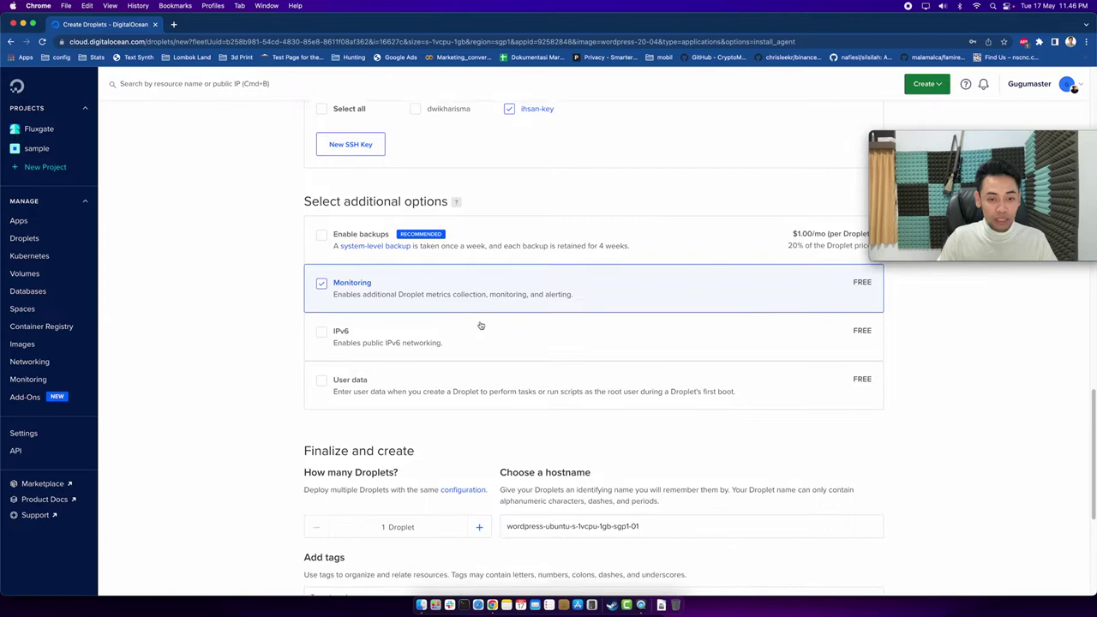
Replace the default hostname with 'wordpres-sampel' and submit the droplet for creation.
triple_click(638, 393)
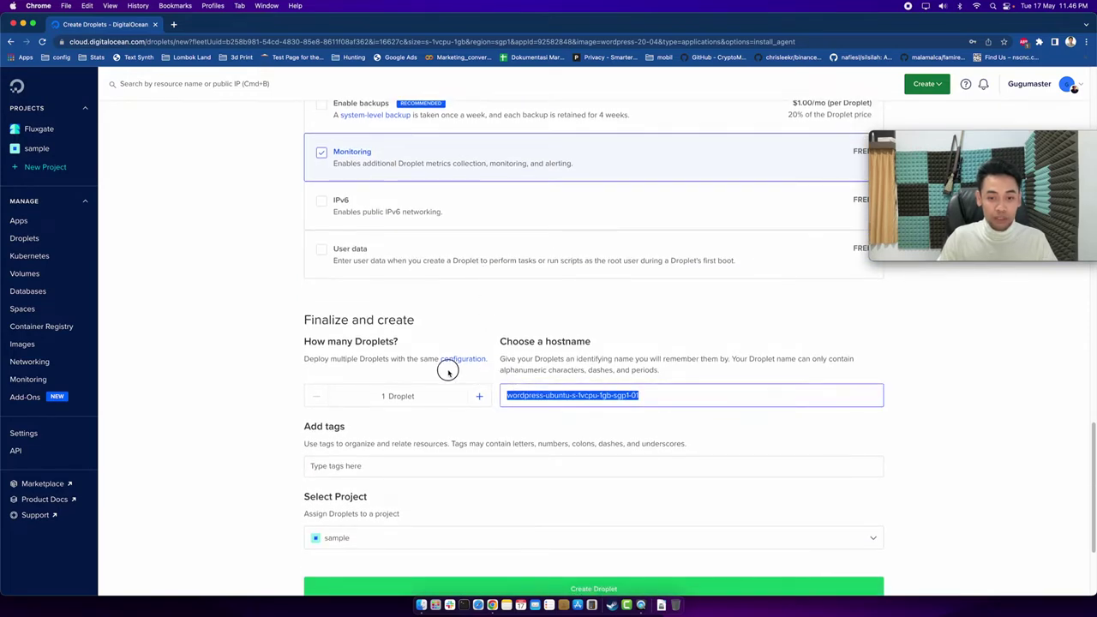
text(wordpr)
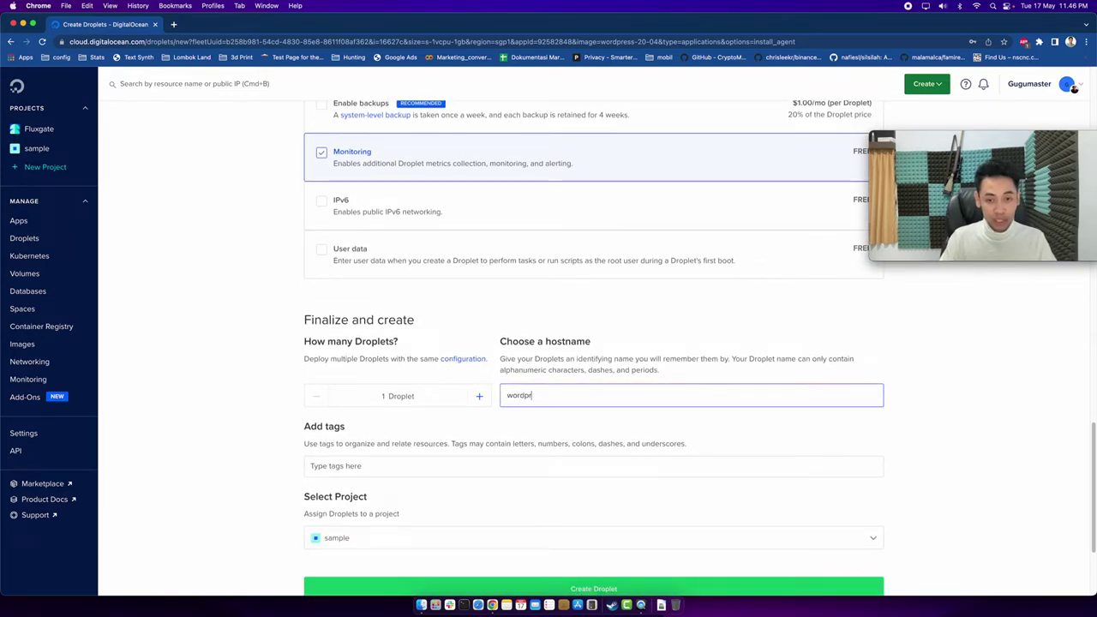
text(es-sampel)
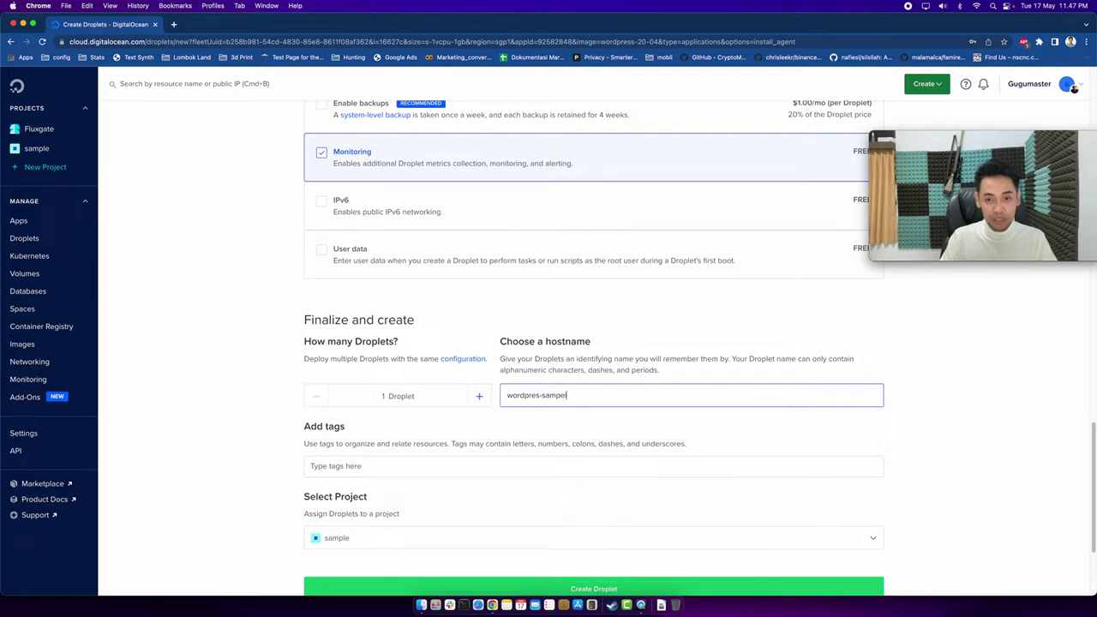
scroll(513, 332, down, 4)
click(479, 302)
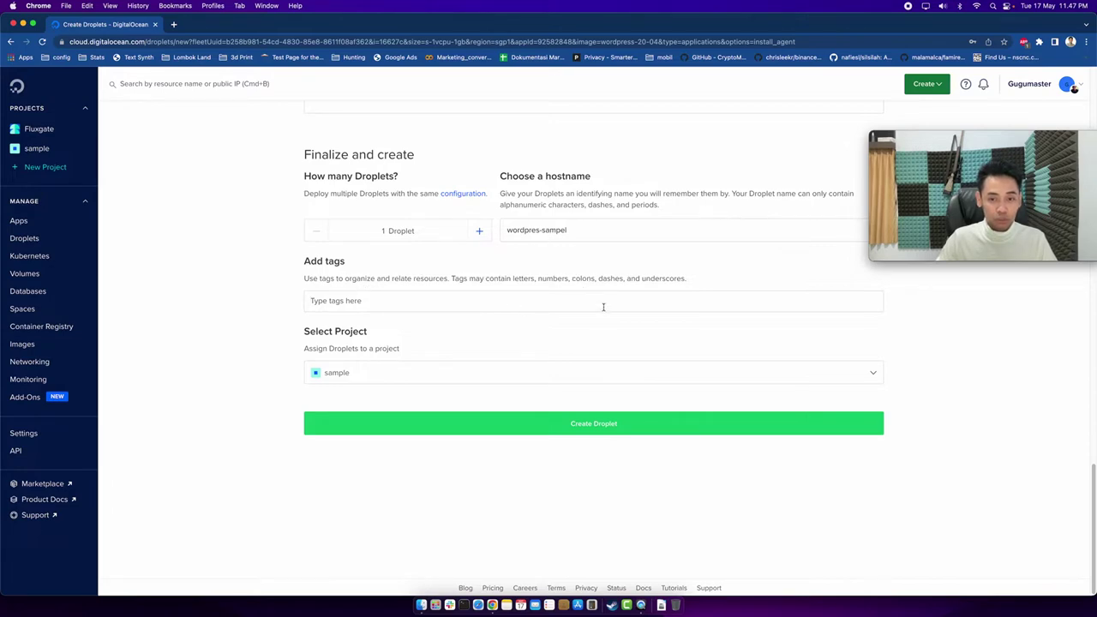
scroll(607, 321, up, 2)
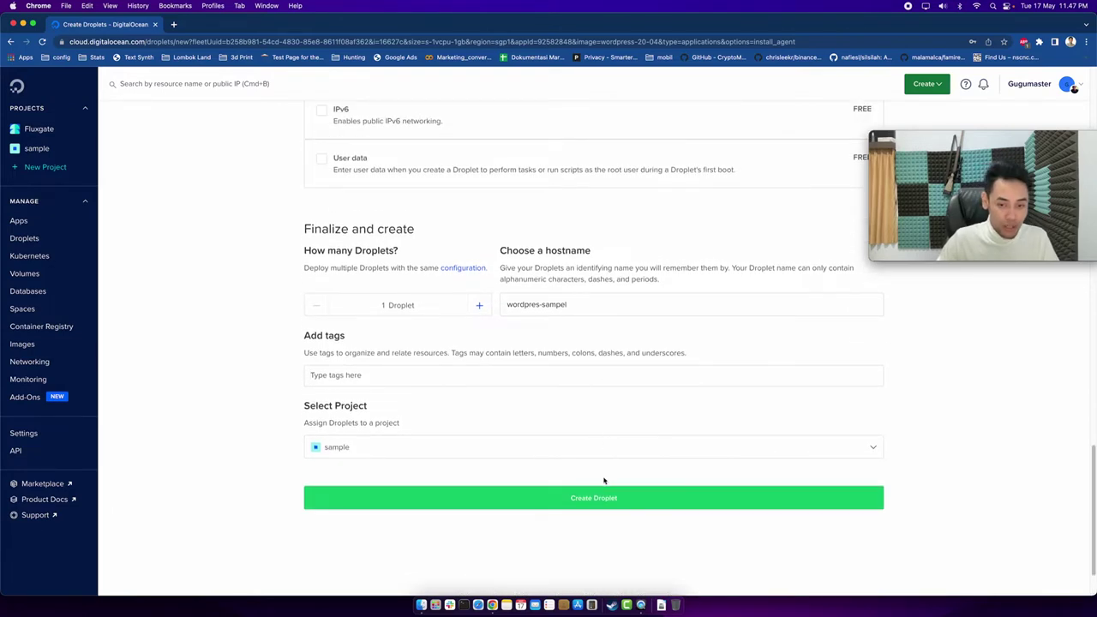
click(603, 505)
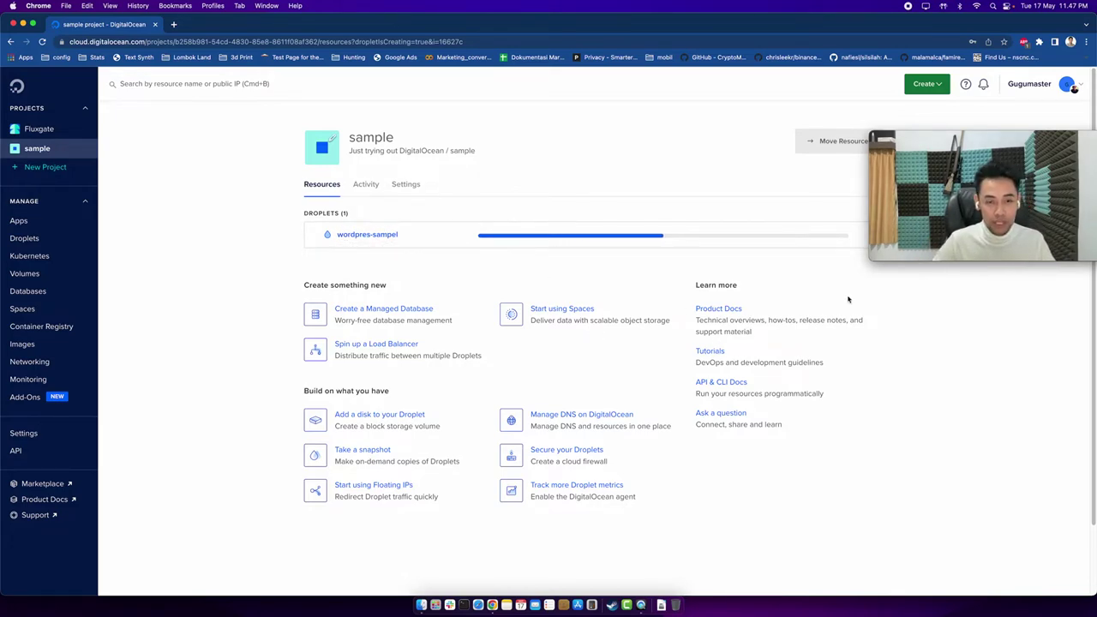
Wait on the sample project page and reload it to check wordpres-sampel's progress.
drag(956, 142, 958, 316)
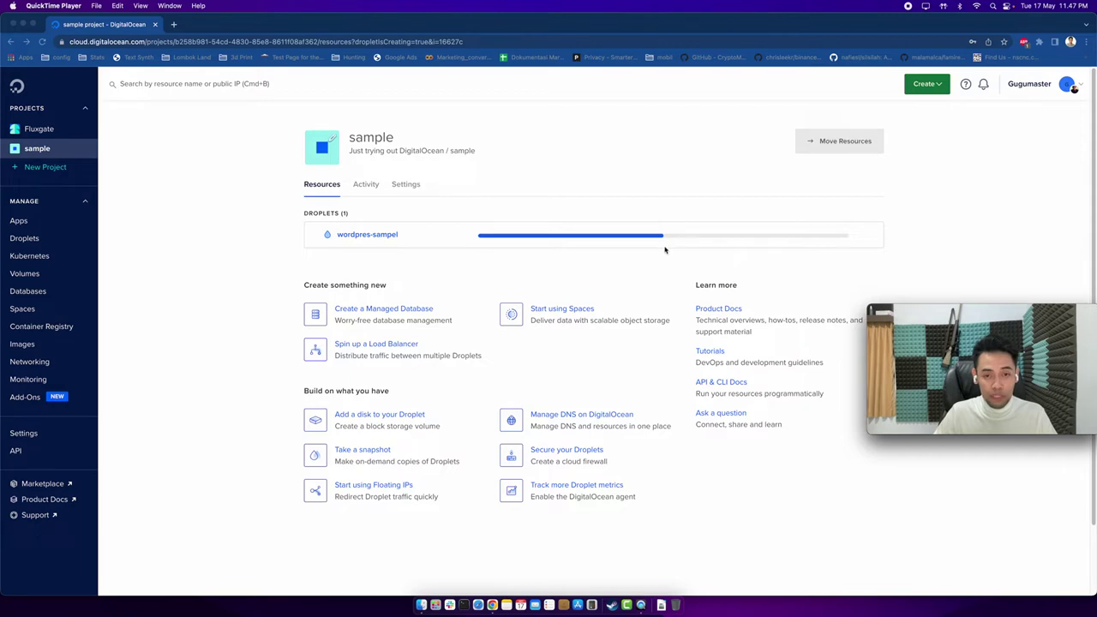
scroll(657, 244, down, 3)
scroll(650, 240, up, 2)
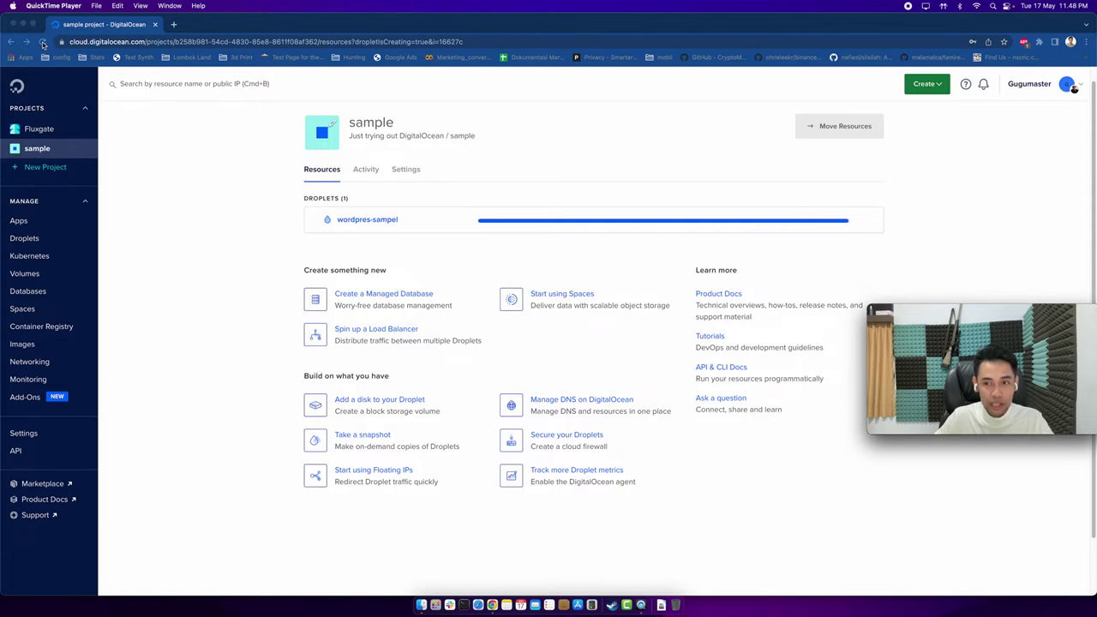
click(44, 44)
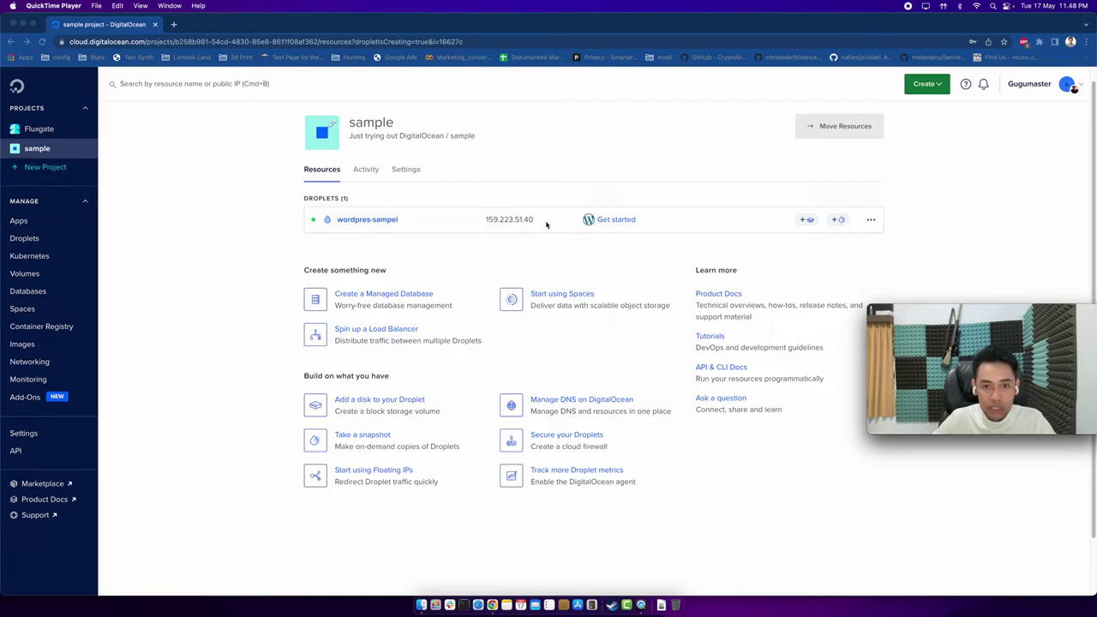
Open the droplet's WordPress getting-started instructions and scroll through them.
click(622, 221)
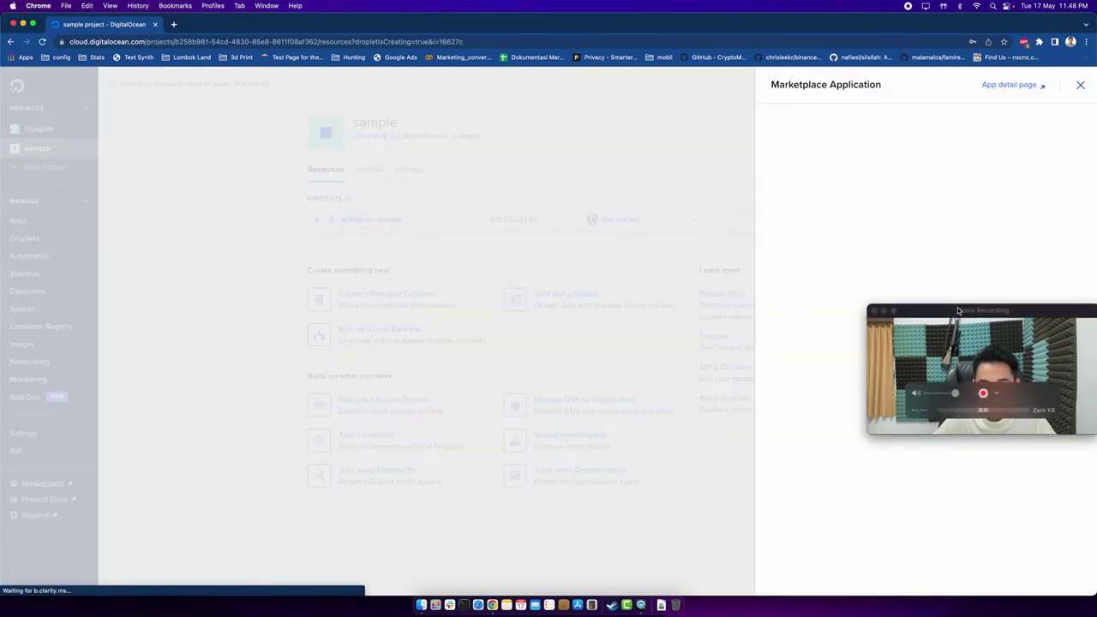
drag(977, 368, 988, 470)
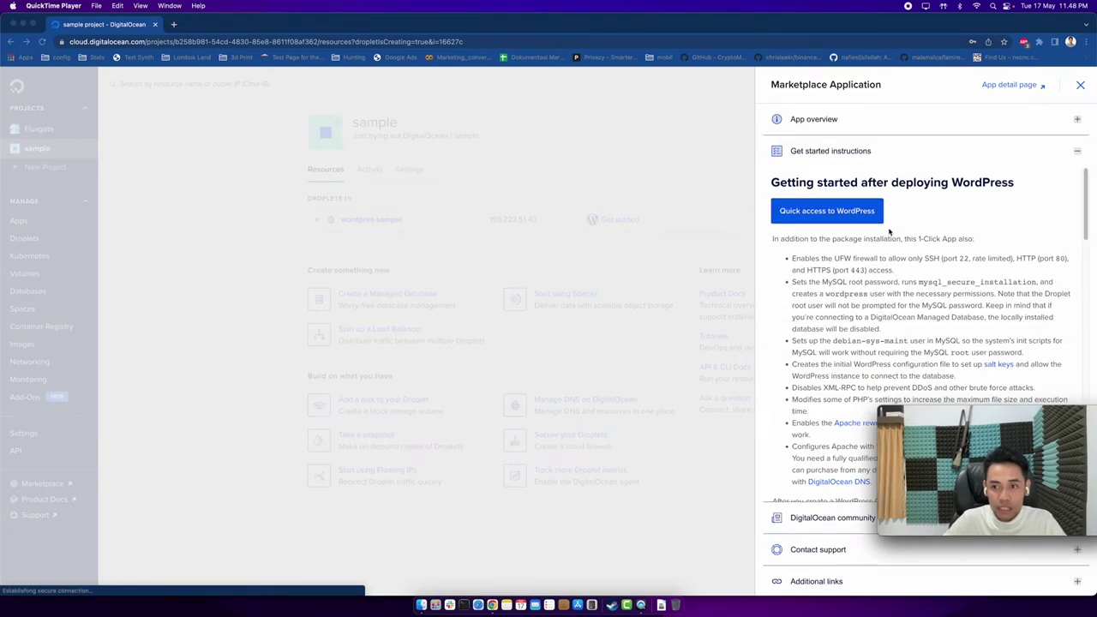
scroll(856, 225, down, 1)
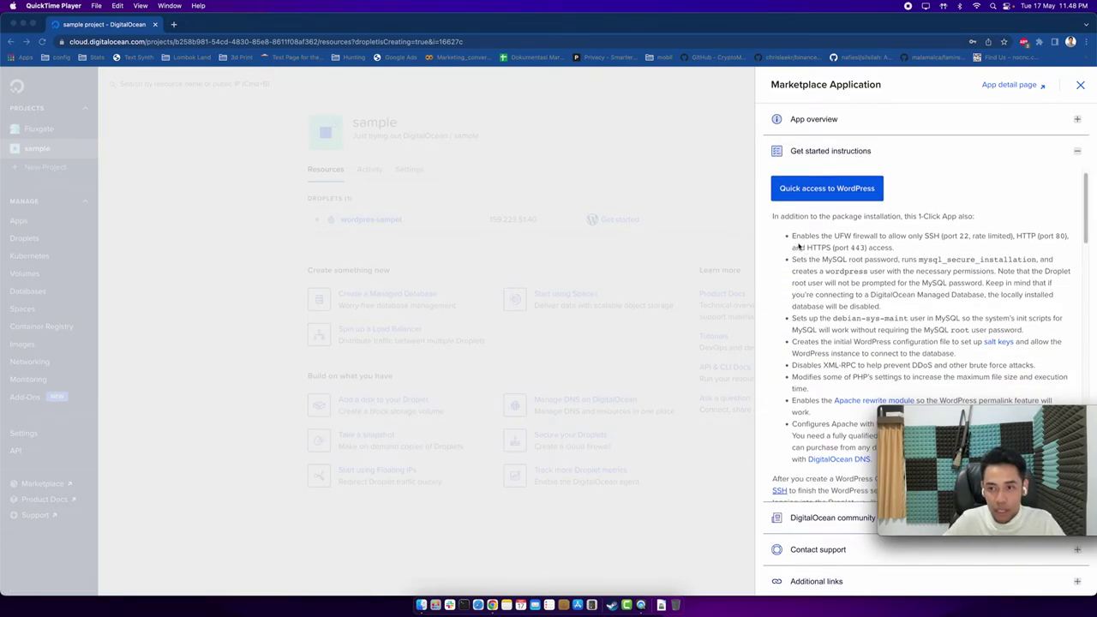
scroll(802, 235, down, 1)
scroll(862, 247, down, 5)
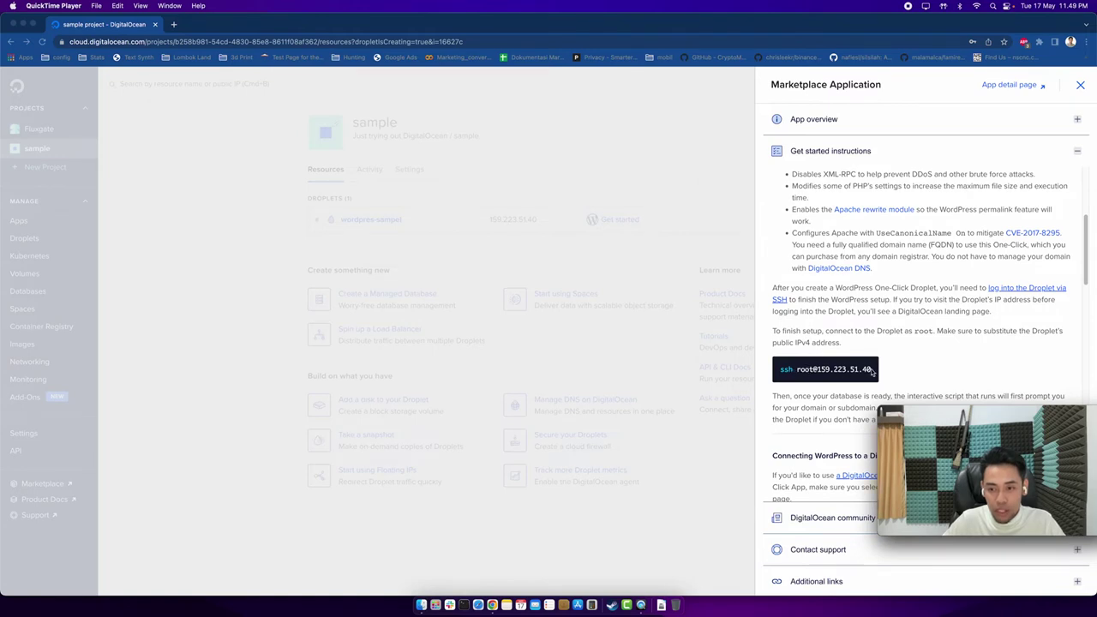
click(780, 374)
drag(779, 374, 874, 367)
key(super+c)
scroll(882, 277, up, 3)
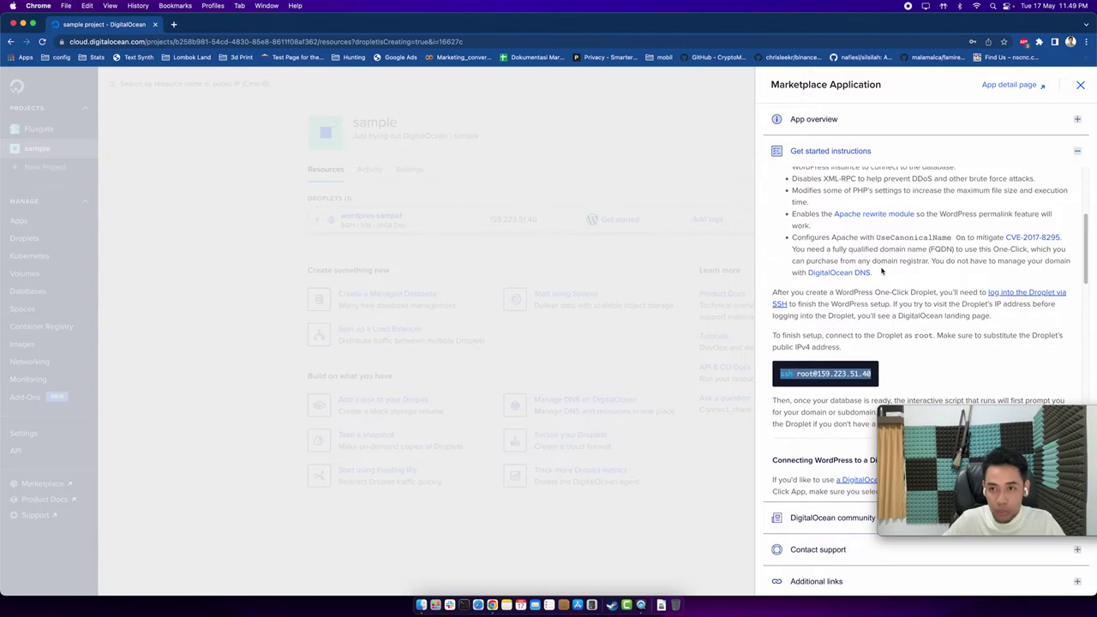
scroll(867, 252, up, 2)
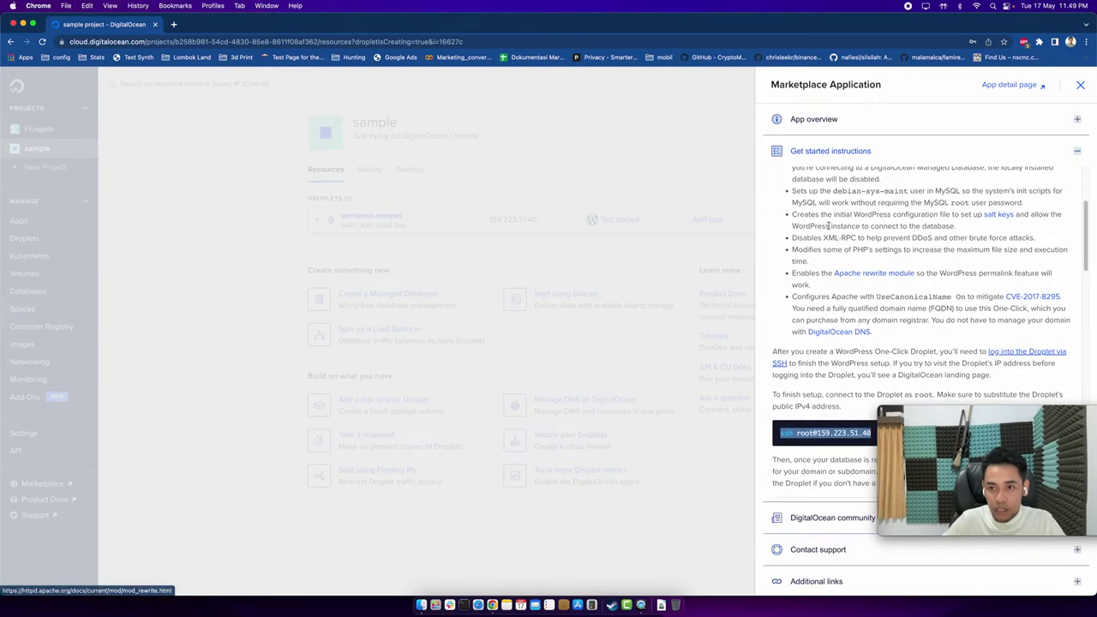
scroll(882, 215, up, 3)
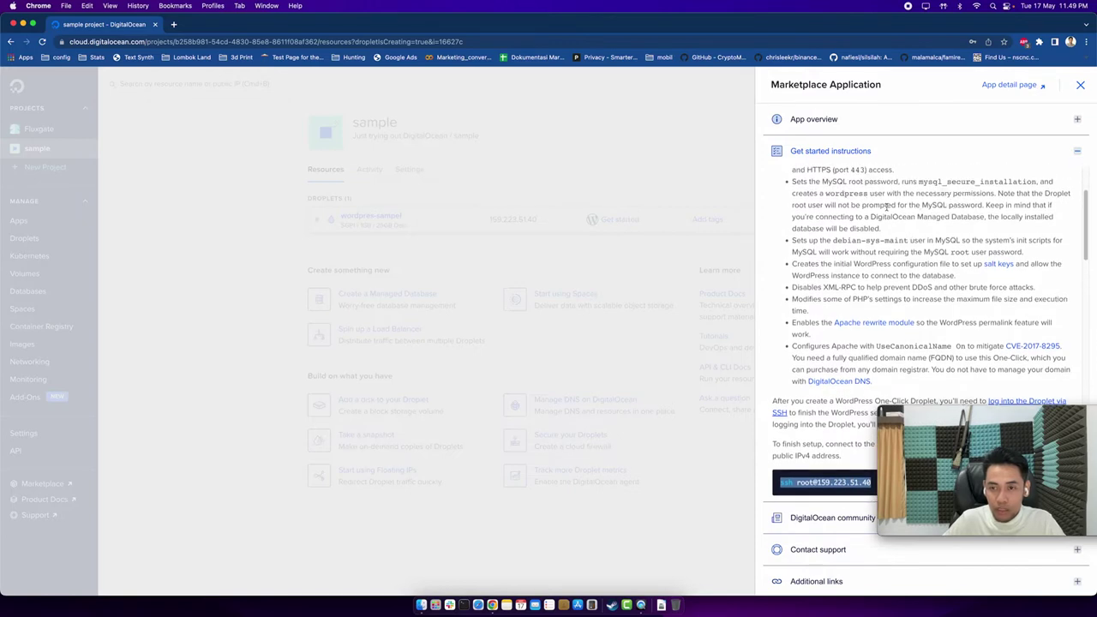
scroll(887, 207, down, 10)
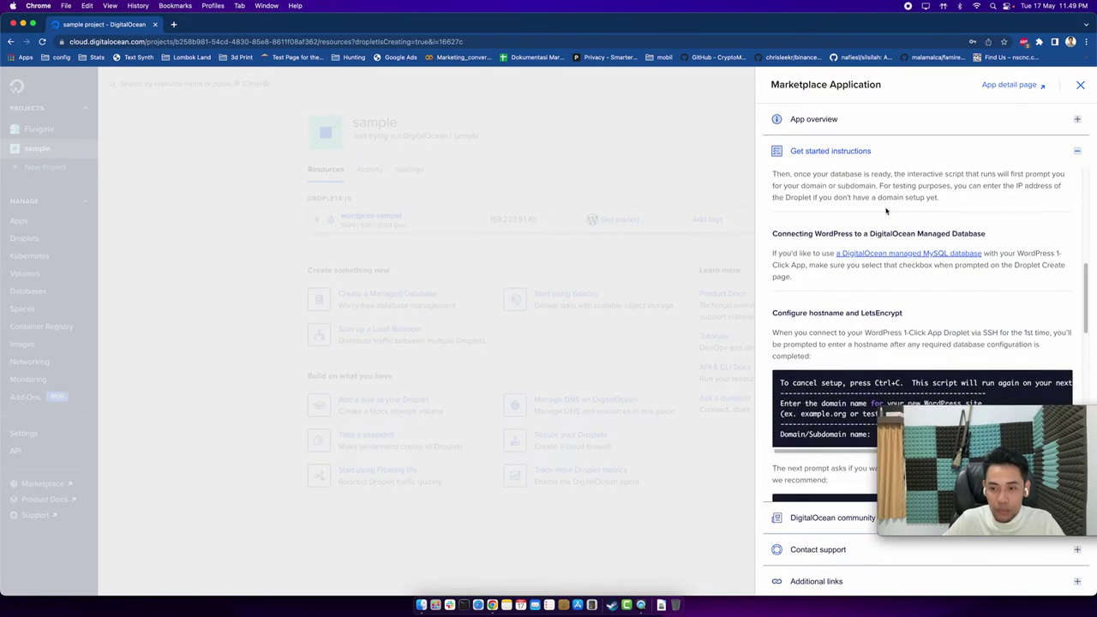
scroll(886, 210, up, 3)
scroll(878, 214, down, 8)
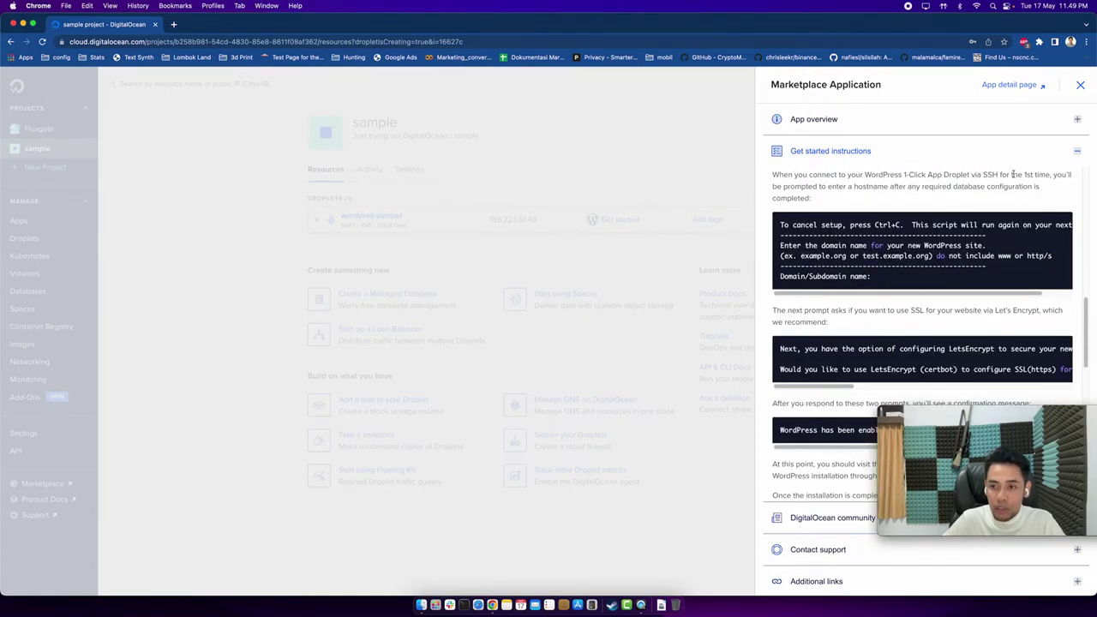
click(1080, 85)
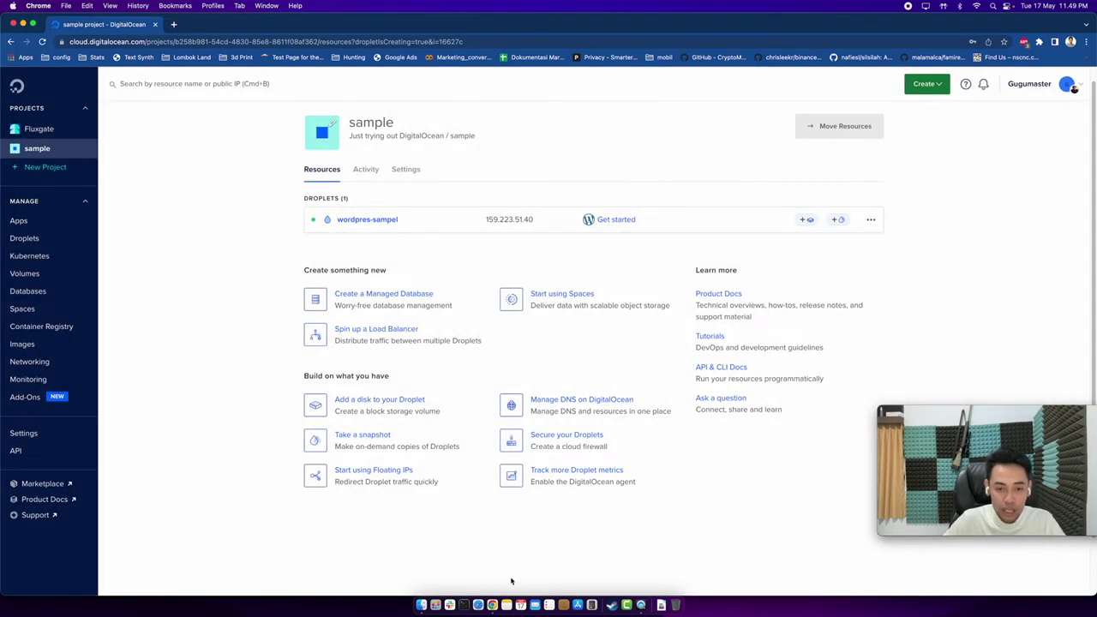
Open Terminal, paste the ssh command and edit it to log in as root.
click(464, 605)
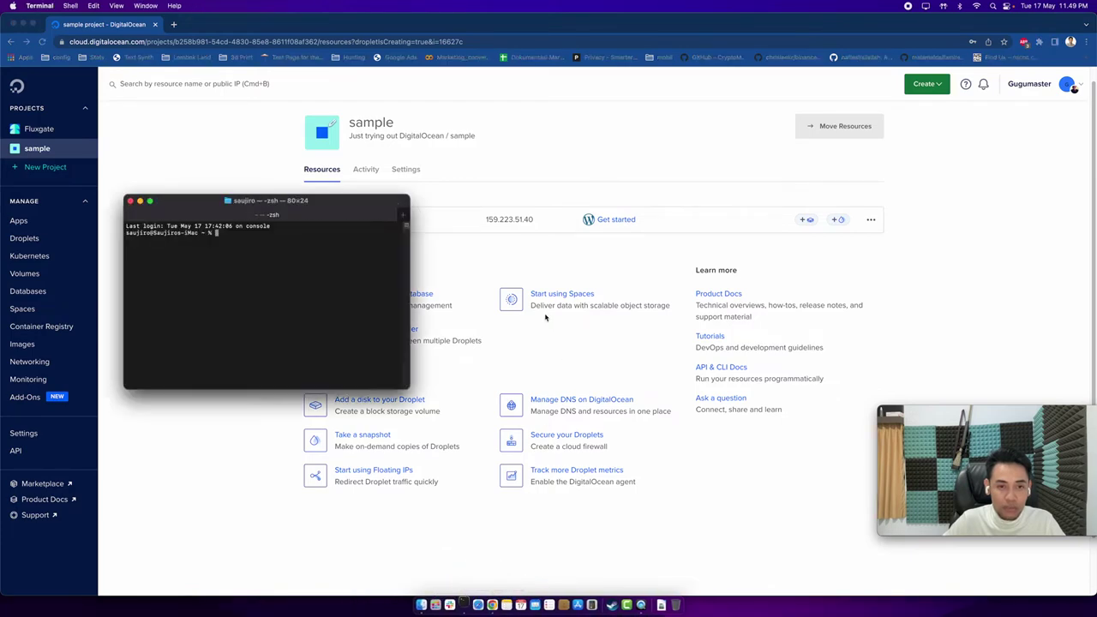
right_click(330, 273)
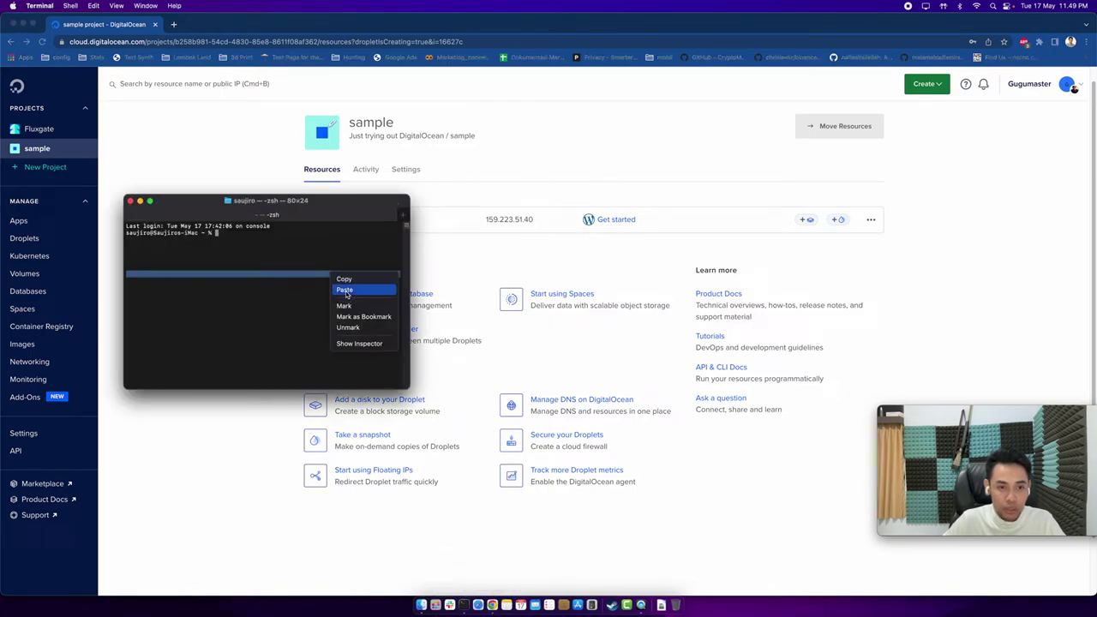
click(345, 293)
drag(326, 207, 464, 307)
click(474, 323)
key(BackSpace)
key(BackSpace)
key(BackSpace)
key(BackSpace)
key(BackSpace)
key(BackSpace)
key(BackSpace)
key(BackSpace)
key(BackSpace)
key(BackSpace)
key(BackSpace)
key(BackSpace)
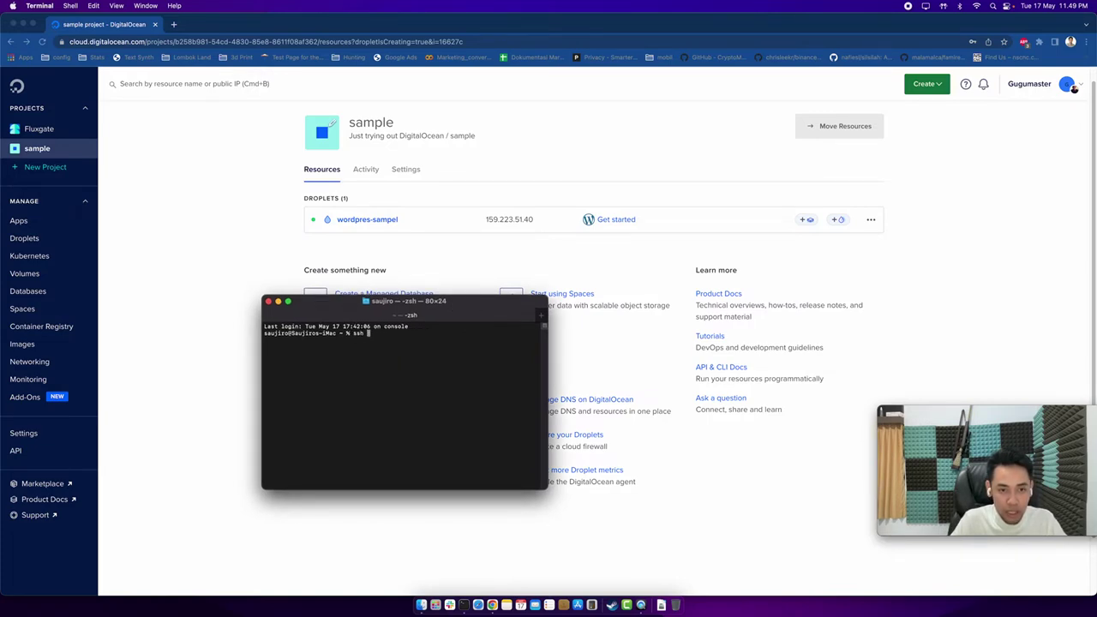
text(-i root)
Append IP 159.223.51.40, run ssh, accept the host key with yes, and maximize Terminal.
click(552, 216)
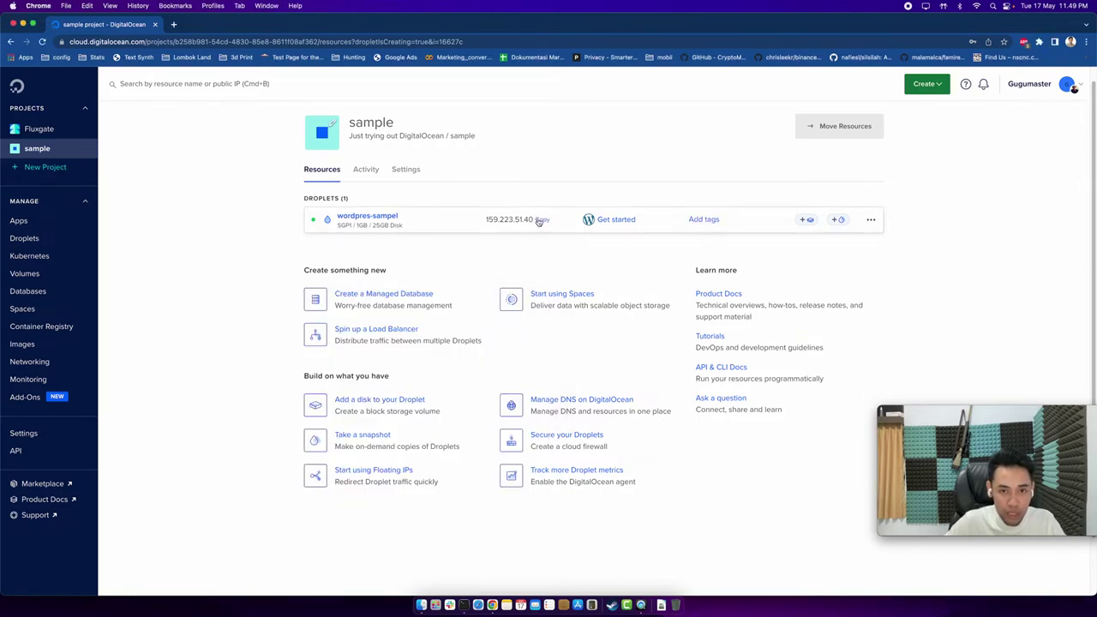
click(464, 604)
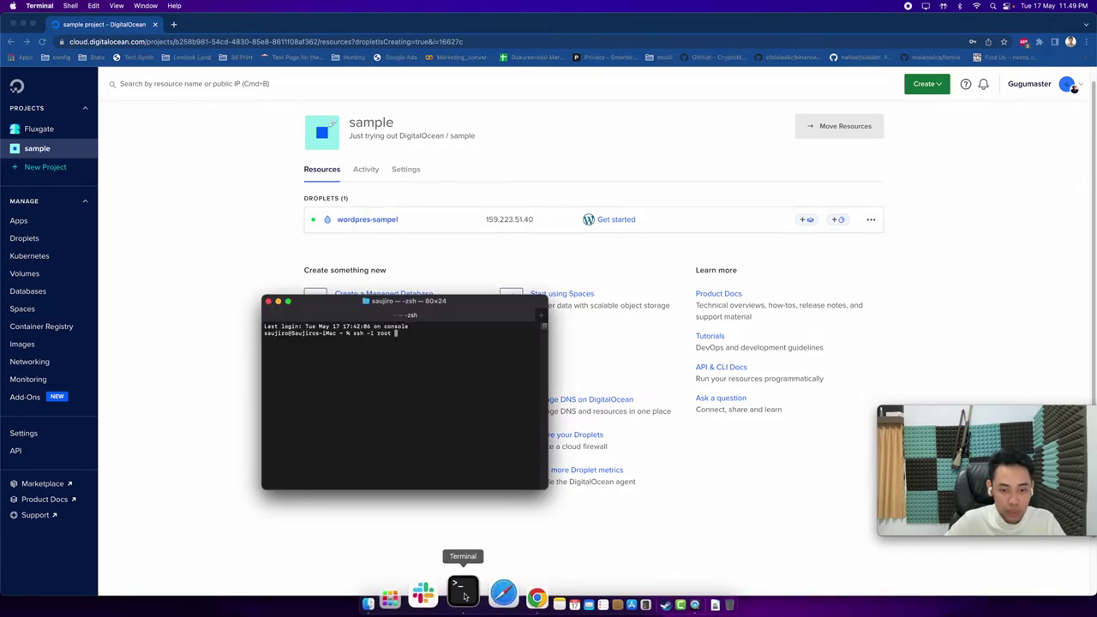
right_click(436, 381)
click(450, 399)
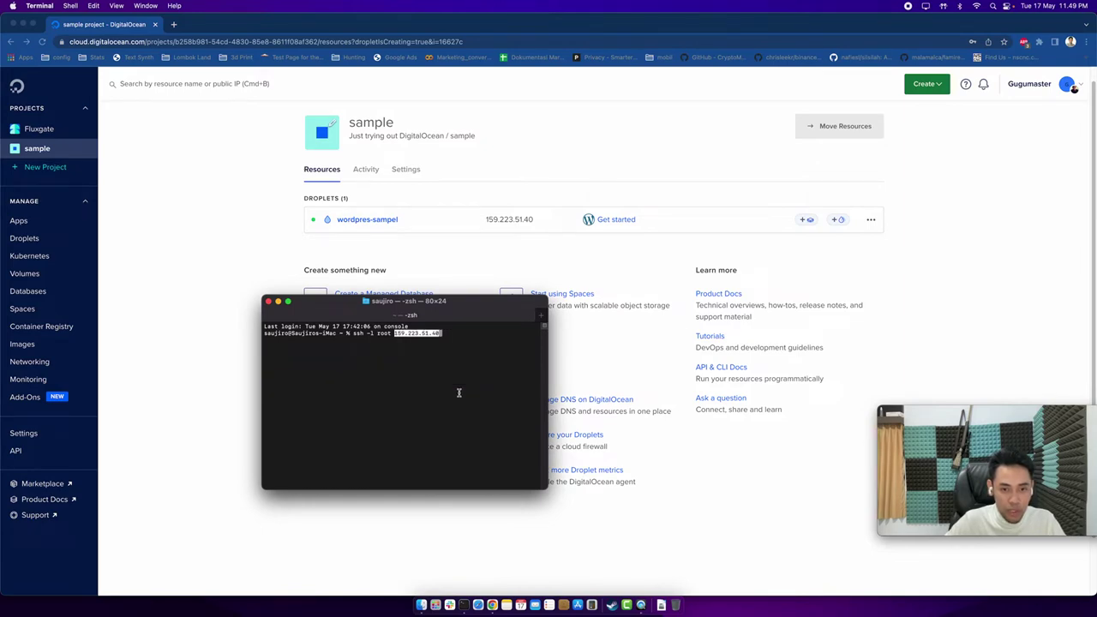
key(Return)
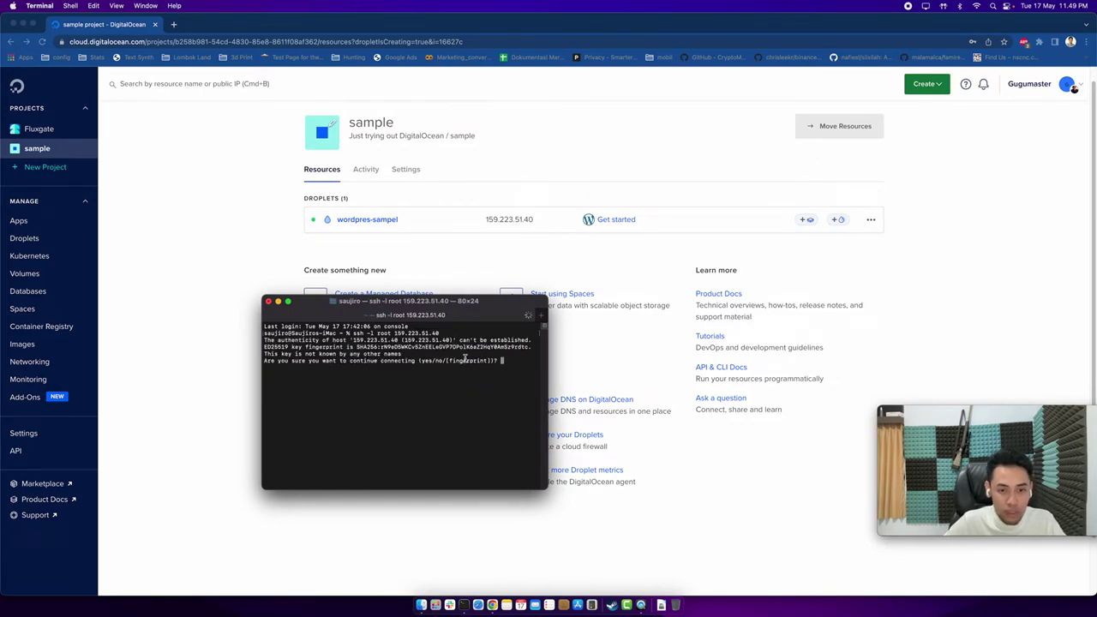
text(yes)
key(Return)
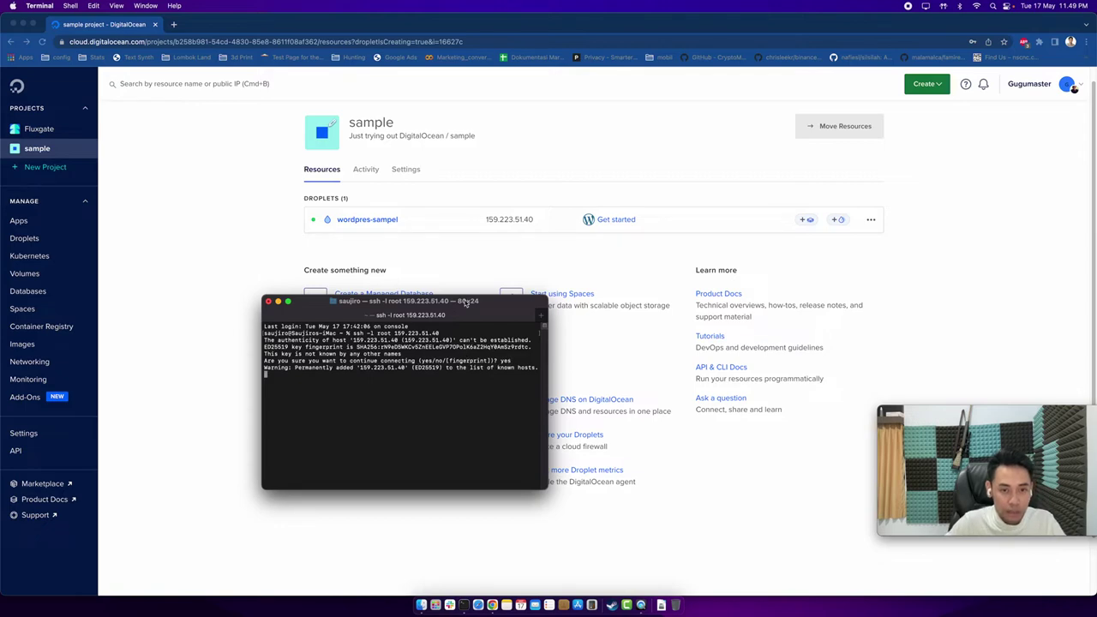
double_click(465, 301)
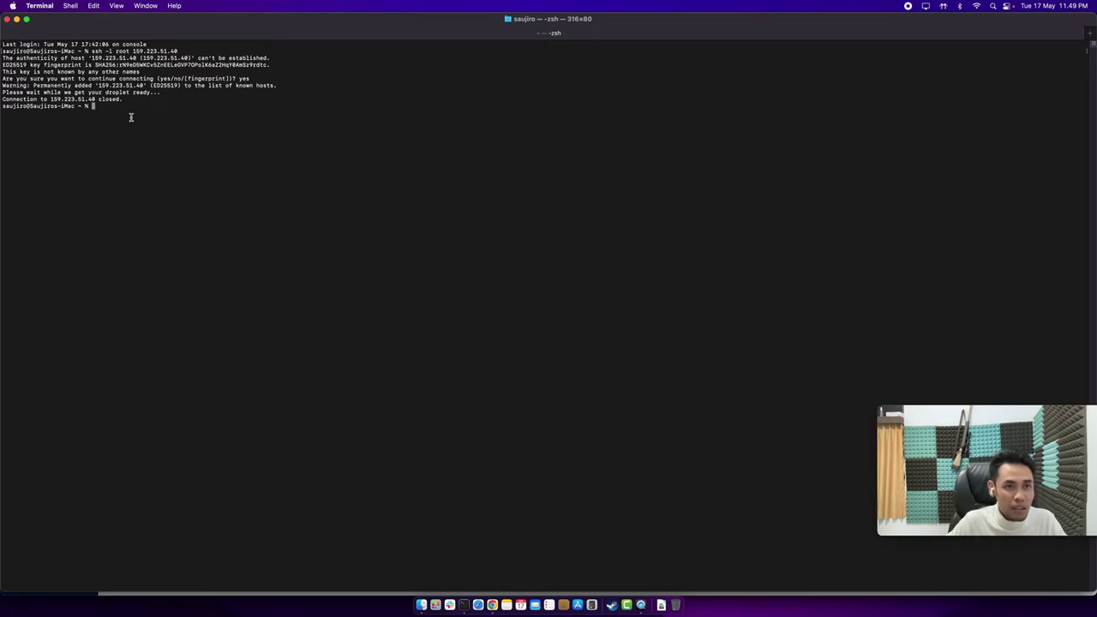
Rerun ssh -l root 159.223.51.40, exit full screen, and bring the DigitalOcean project page forward.
key(Up)
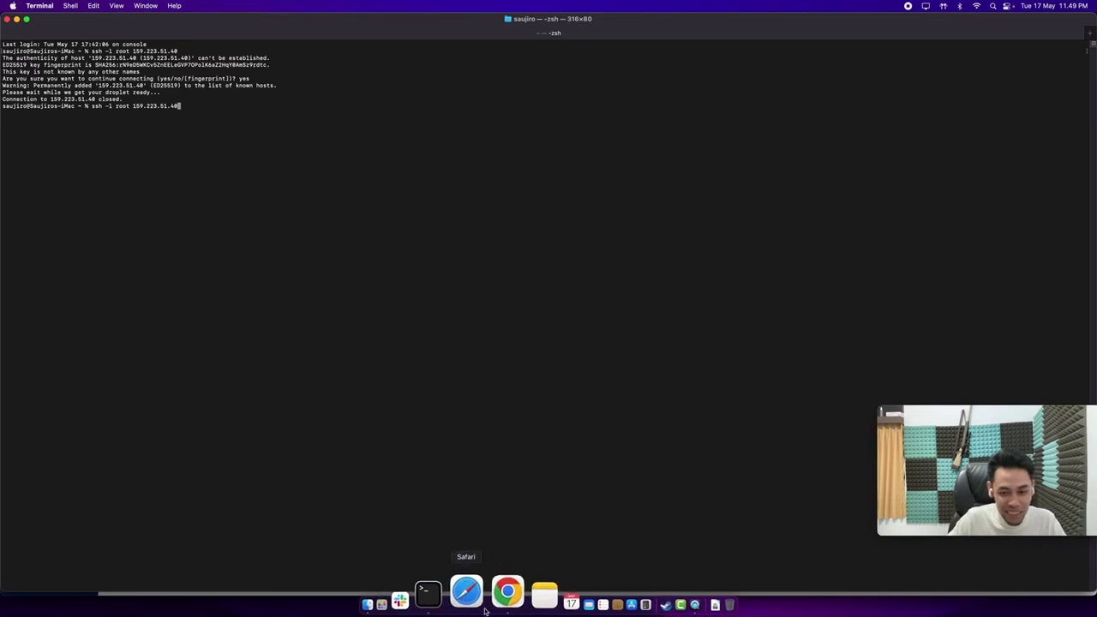
click(502, 592)
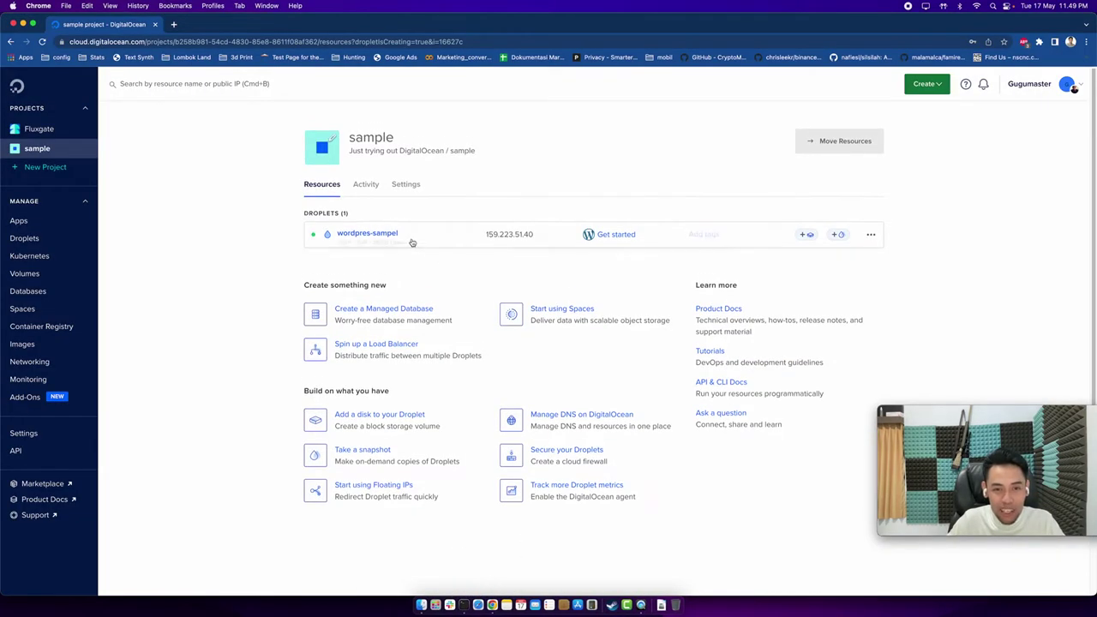
click(461, 593)
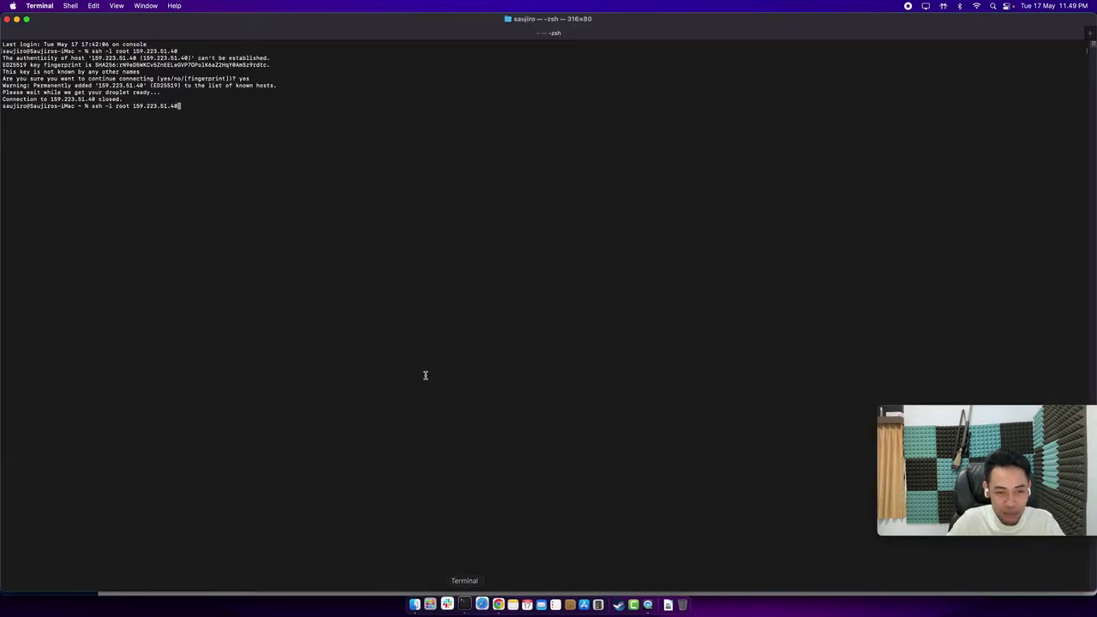
key(Return)
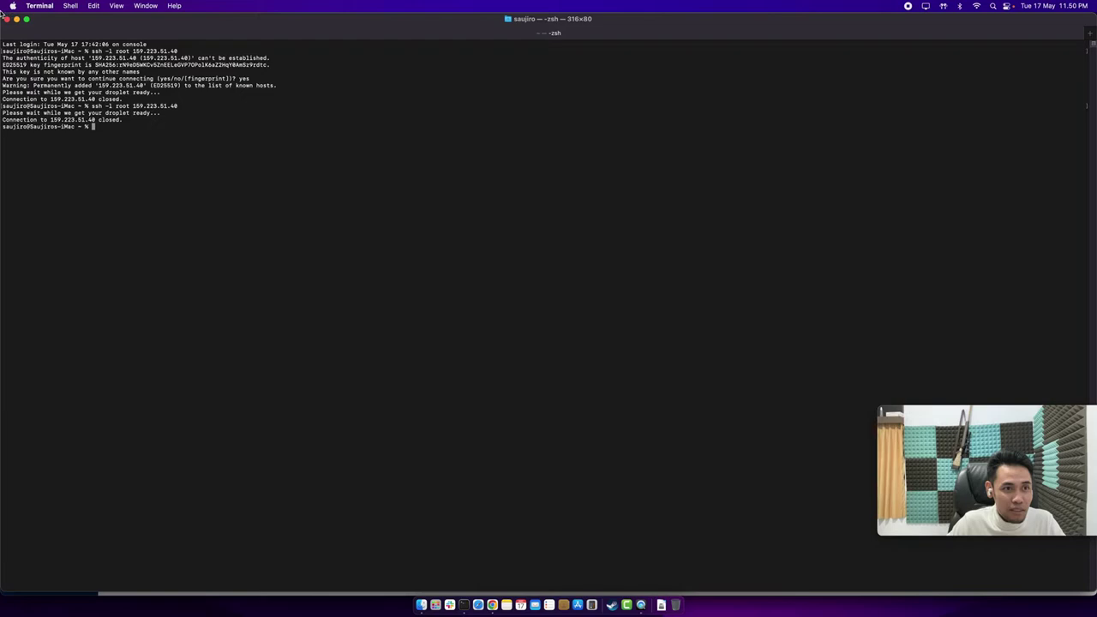
click(27, 18)
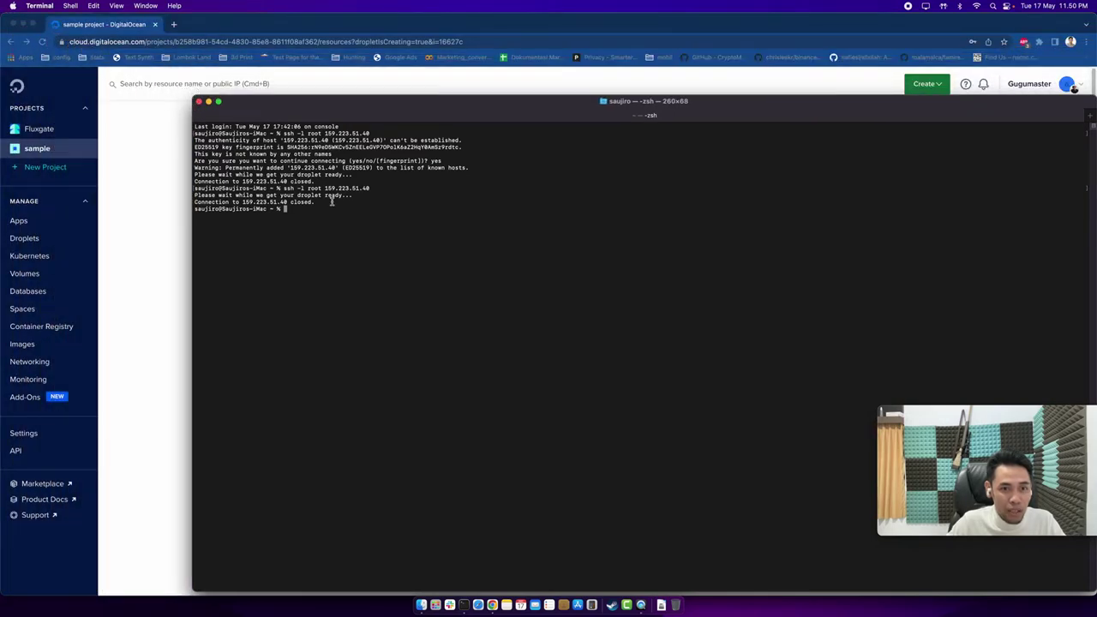
click(153, 217)
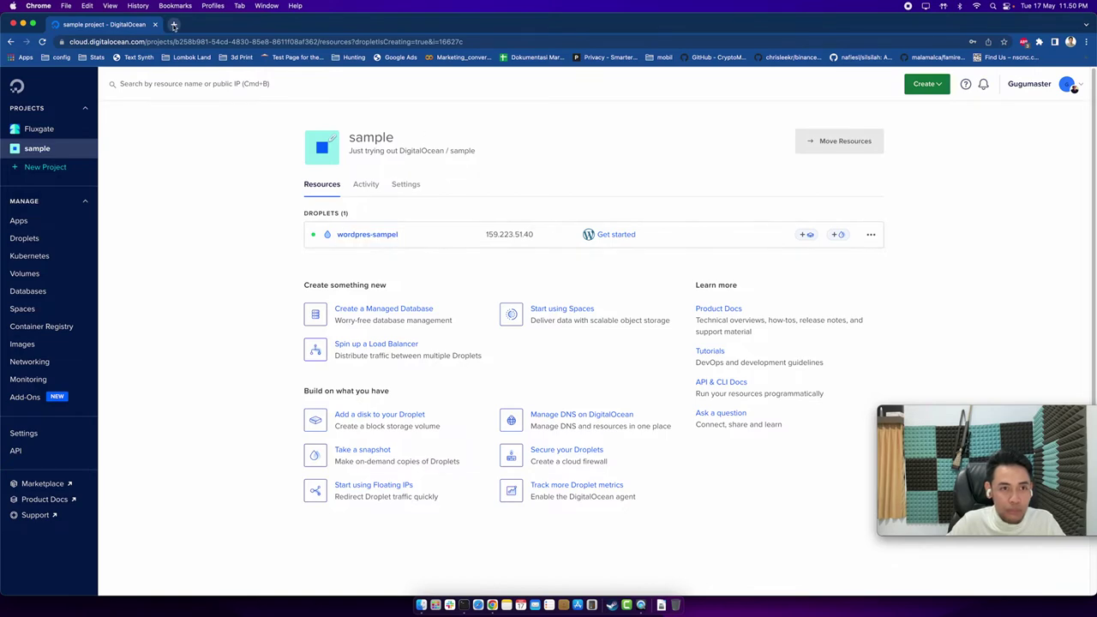
Load 159.223.51.40 in a new Chrome tab to see the droplet's SSH setup page, then return to Terminal.
click(175, 25)
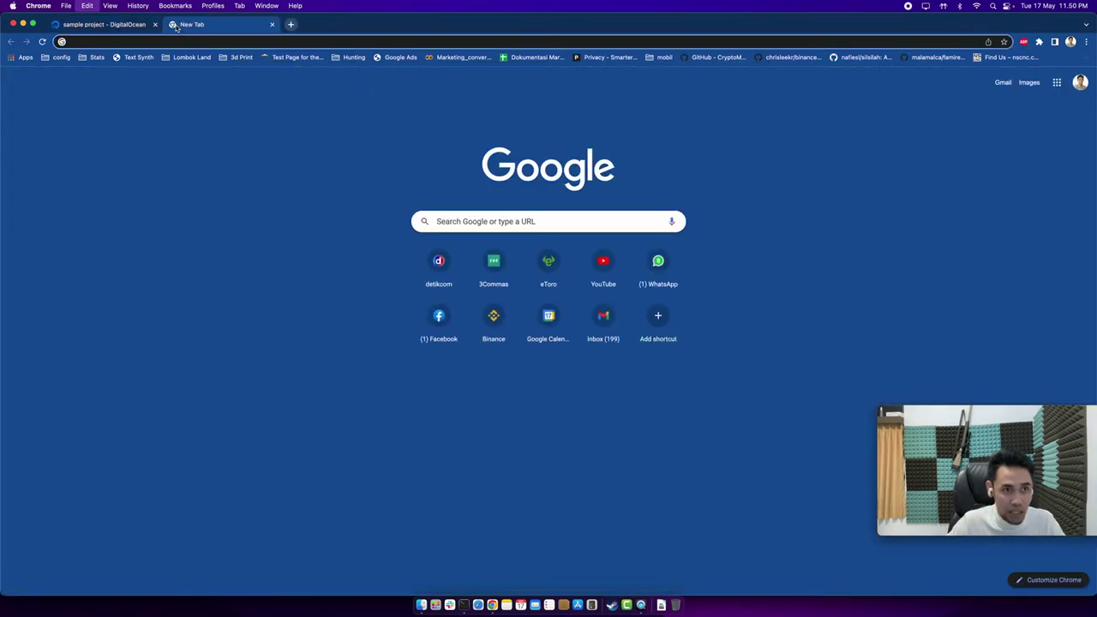
text(159.223.51.40)
key(Return)
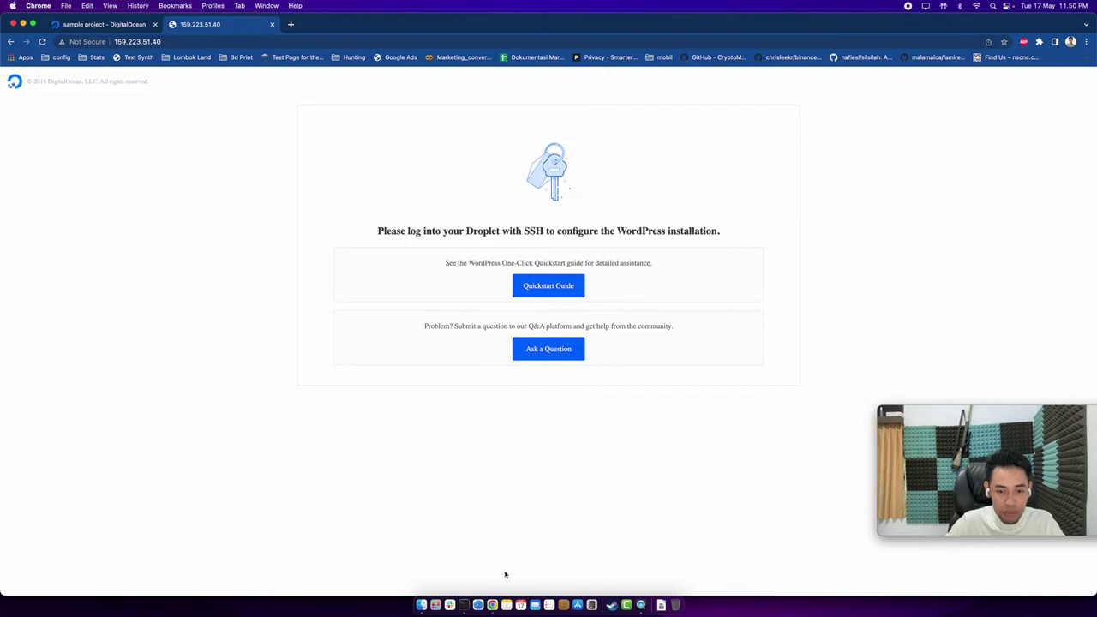
click(468, 601)
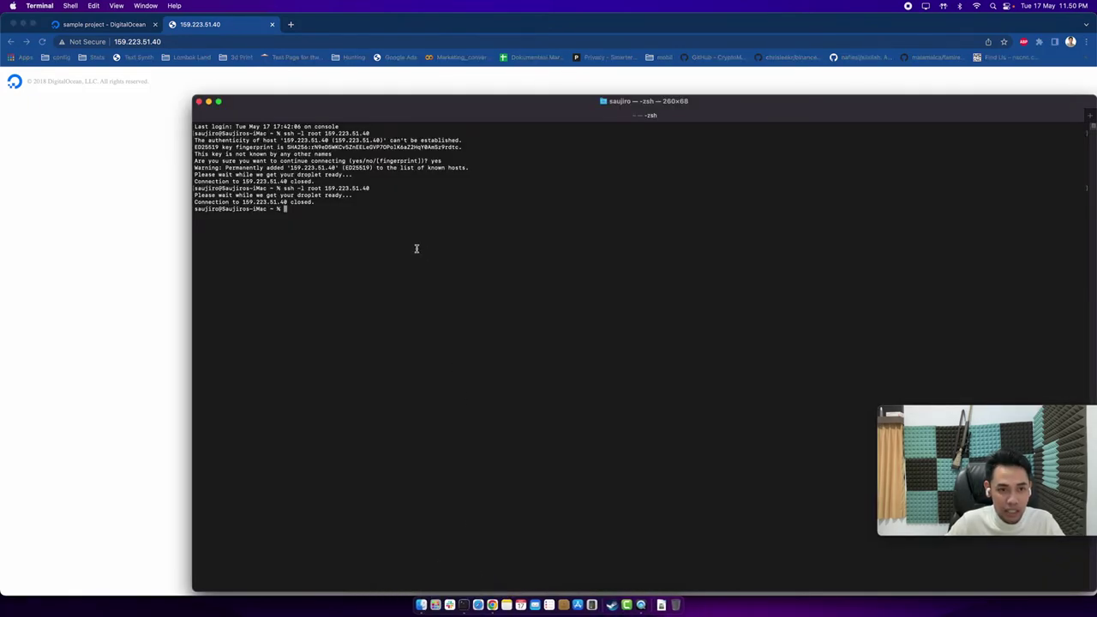
Rerun the ssh -l root 159.223.51.40 connection, then go back to the 'sample project - DigitalOcean' tab.
key(Up)
key(Return)
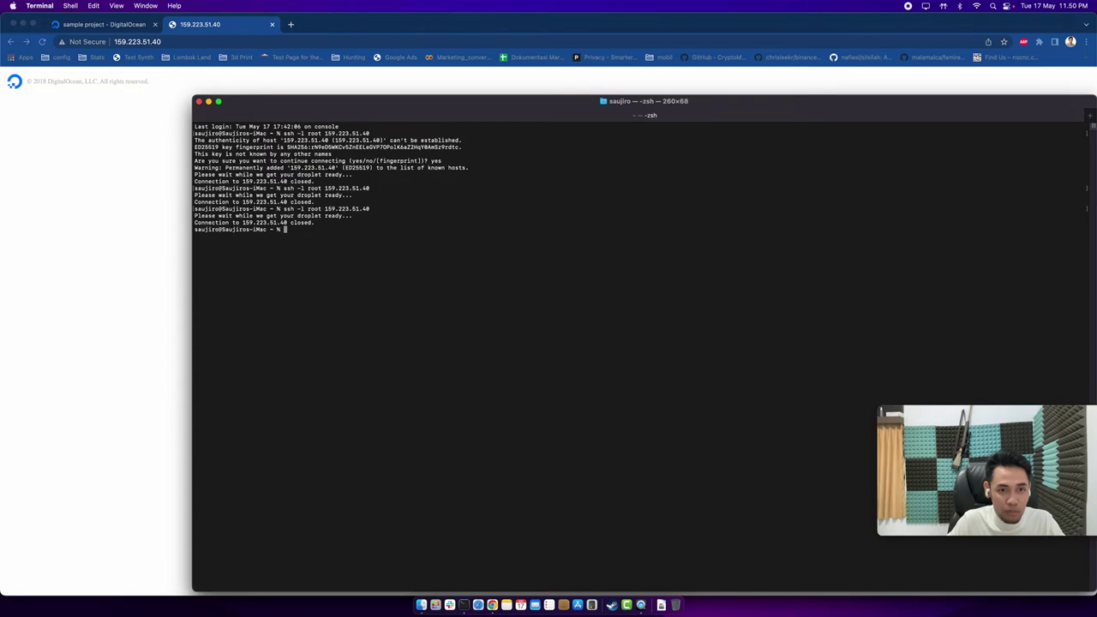
click(123, 138)
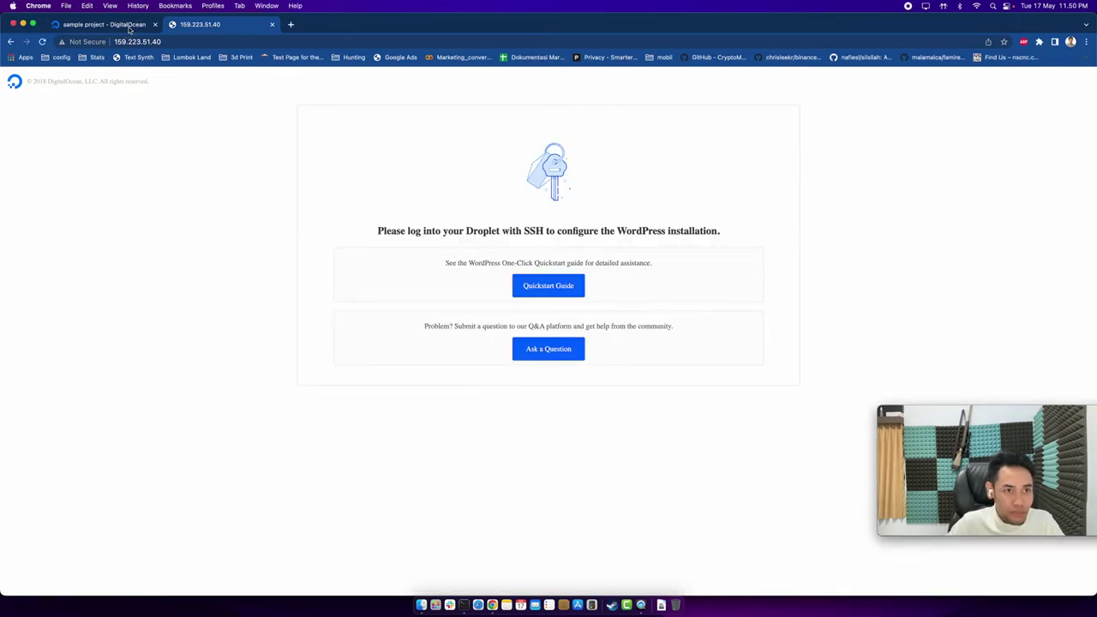
click(103, 24)
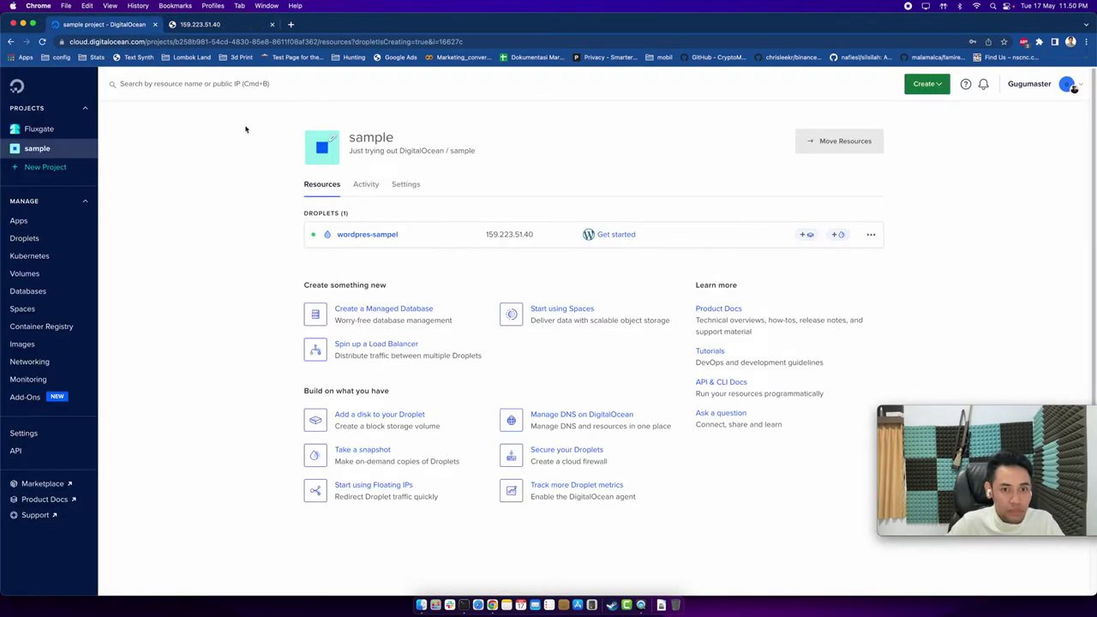
Expand the wordpres-sampel droplet row to reveal its image, size, region, IPv4 and VPC.
click(473, 241)
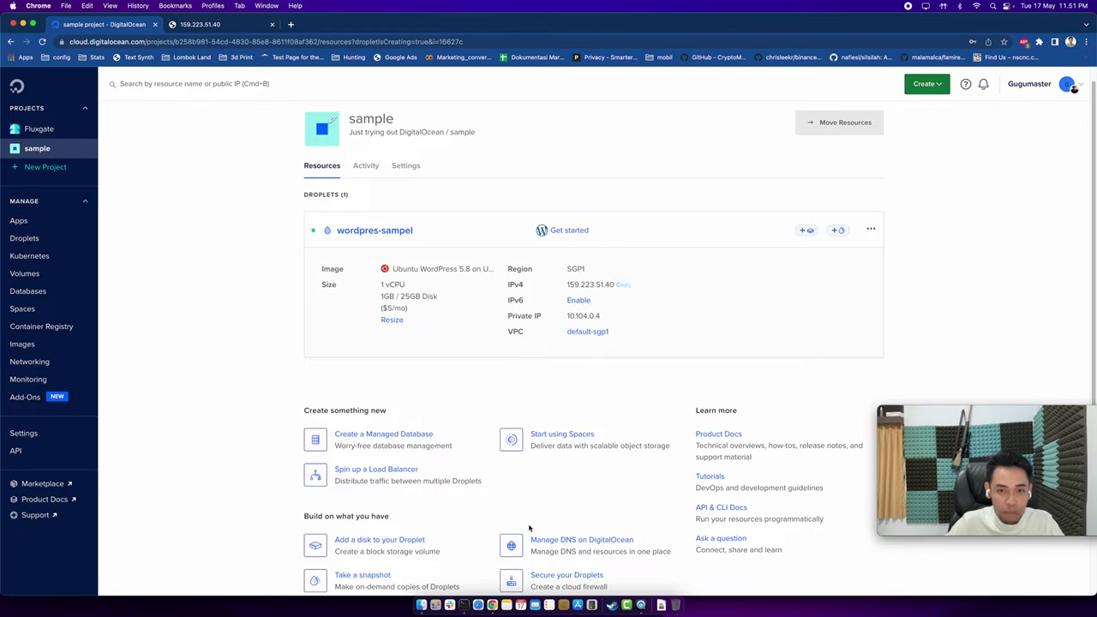
Reconnect to the droplet over SSH, enlarge the terminal text, and submit 159.223.51.40 as the domain.
click(464, 606)
key(Up)
key(Return)
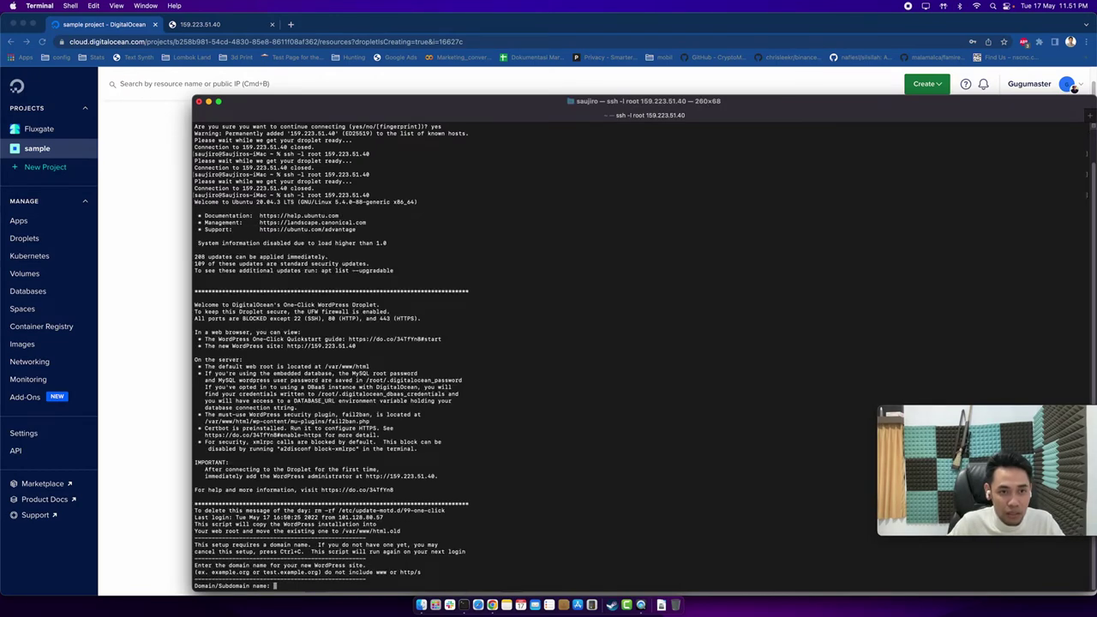
double_click(526, 100)
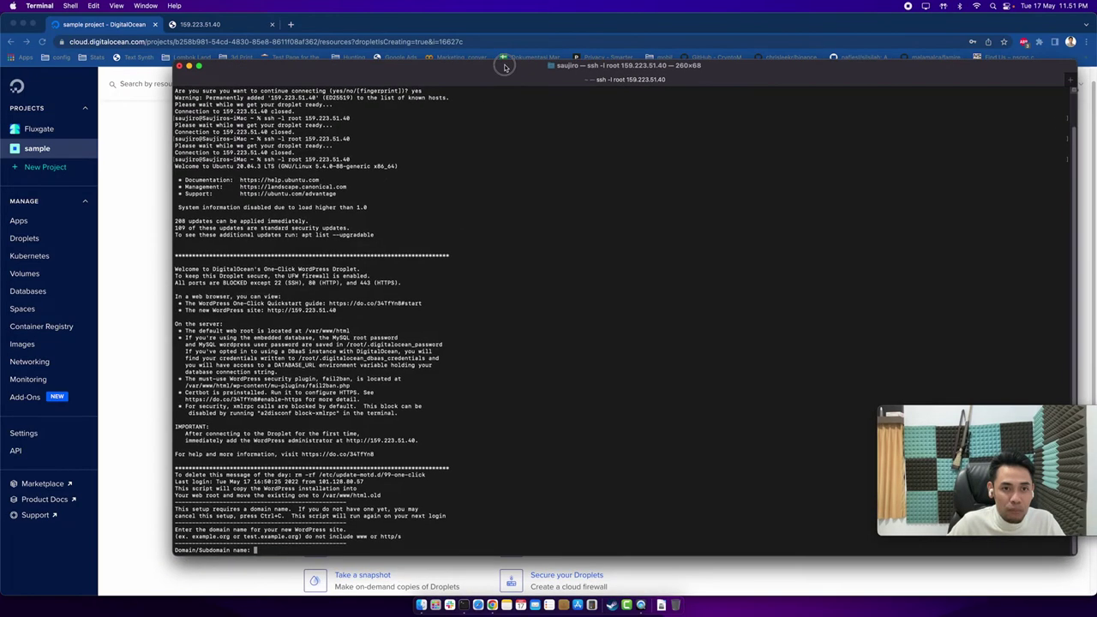
key(super+equal)
key(super+equal)
key(super+equal)
key(super+equal)
key(super+equal)
key(super+equal)
key(super+equal)
key(super+equal)
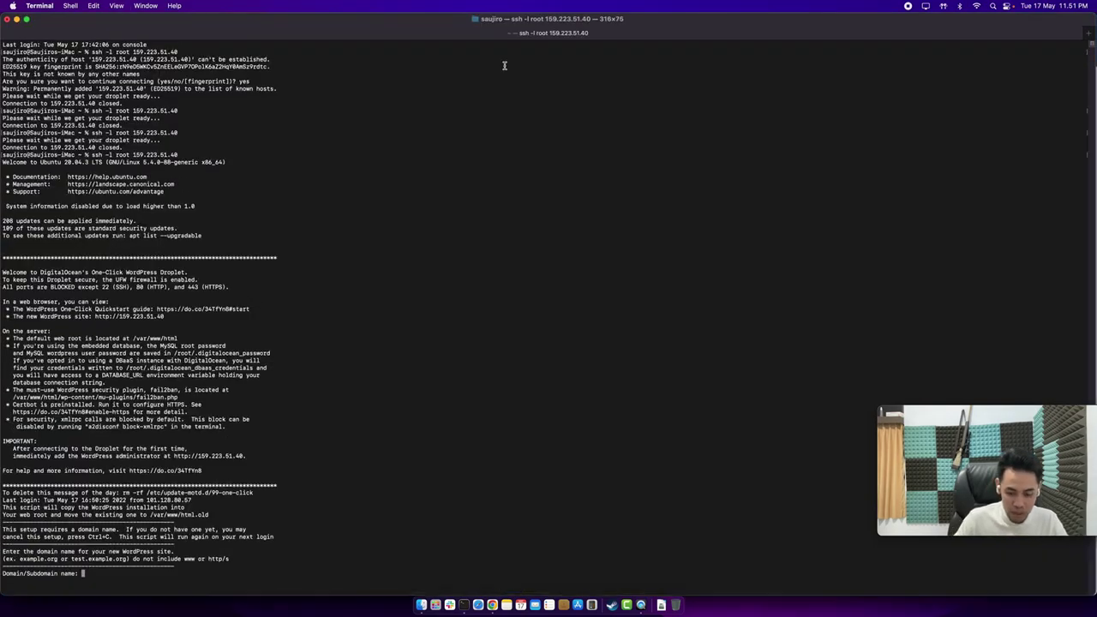
key(super+equal)
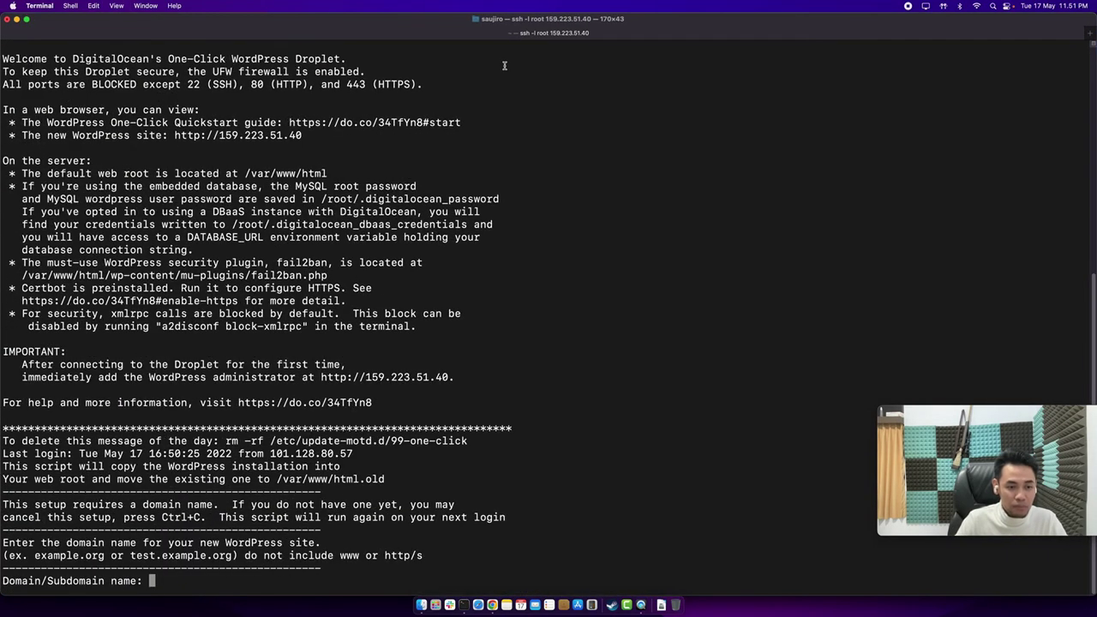
key(super+equal)
key(super+equal)
key(super+equal)
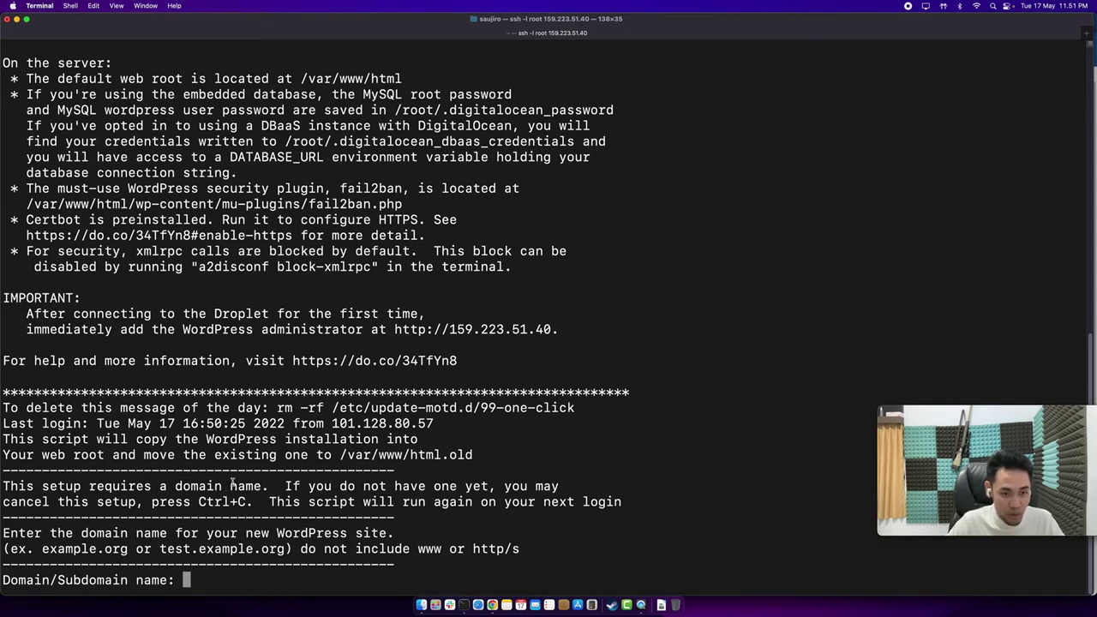
text(159.223.51.40)
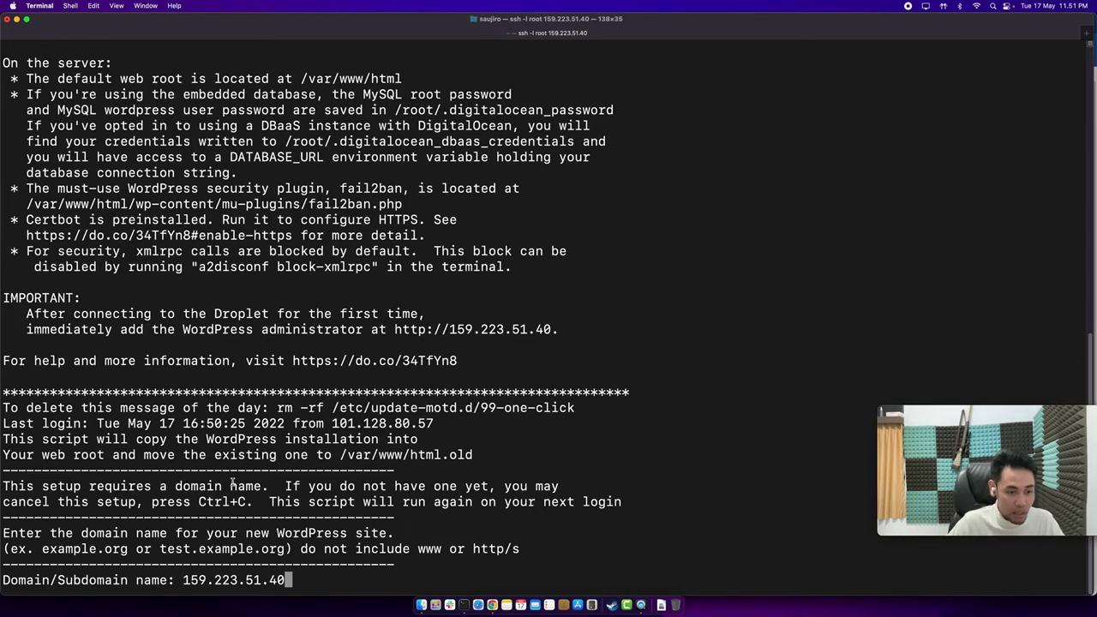
key(Return)
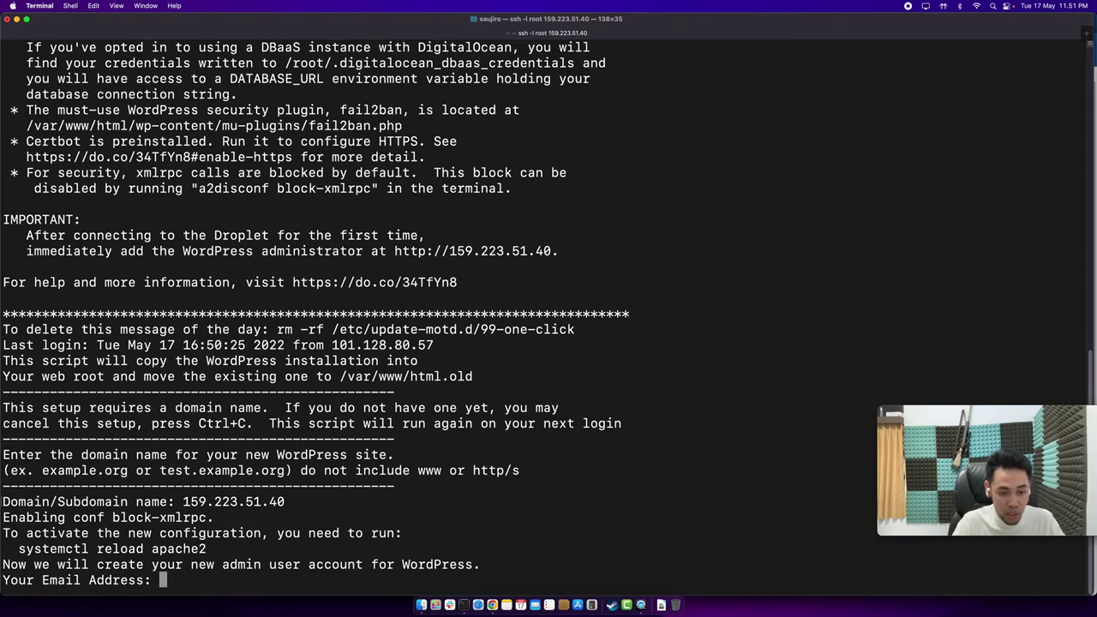
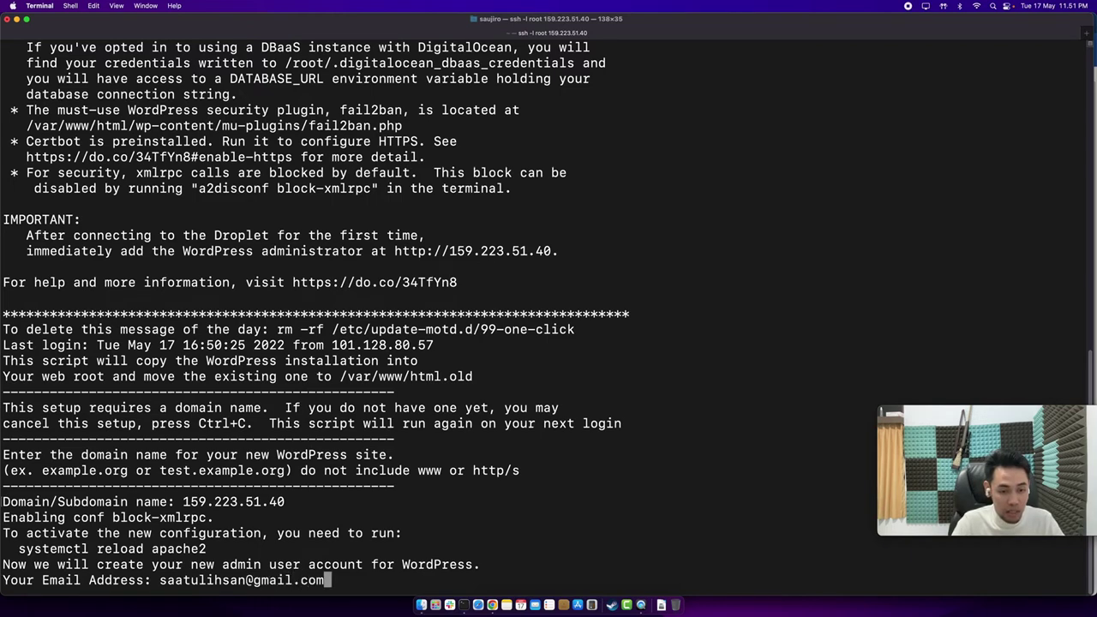
Enter the WordPress admin e-mail address, username and password.
key(Return)
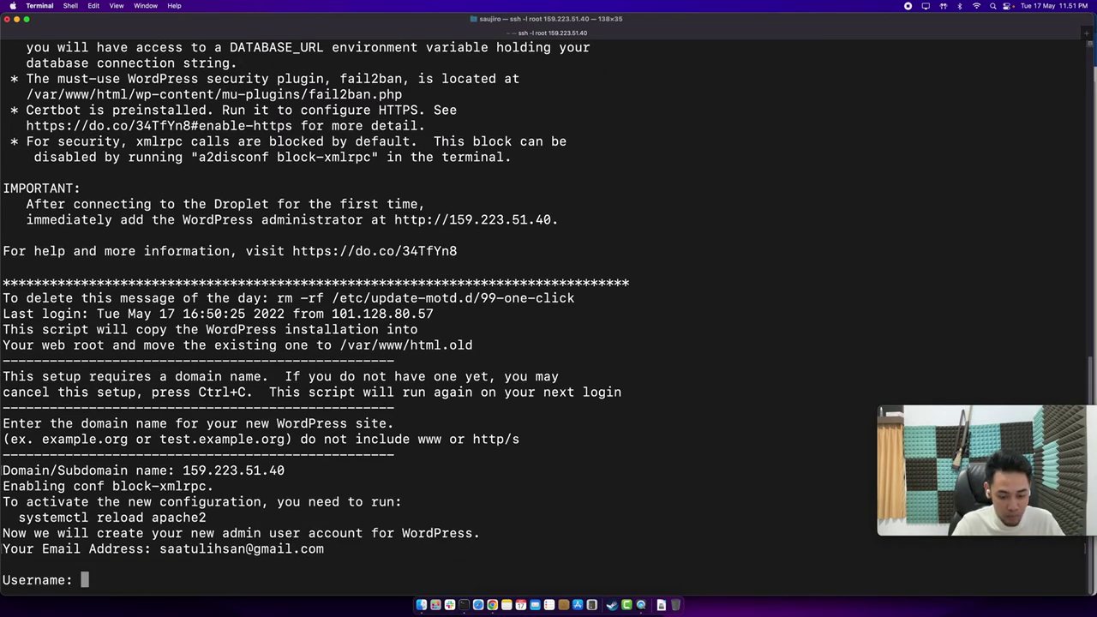
text(sa)
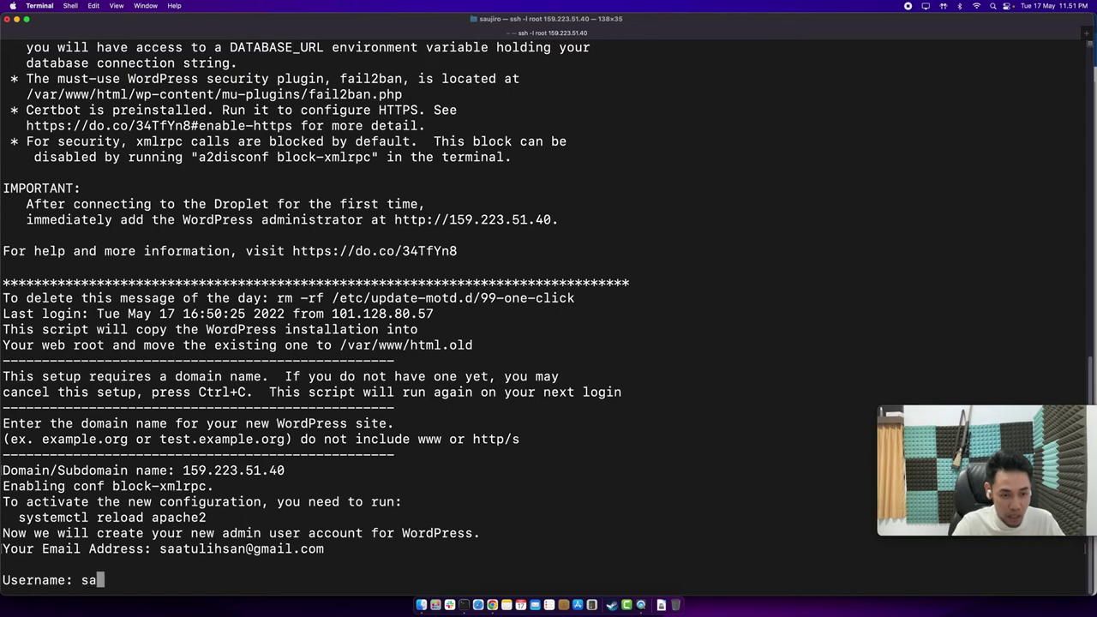
text(atulihsan)
key(Return)
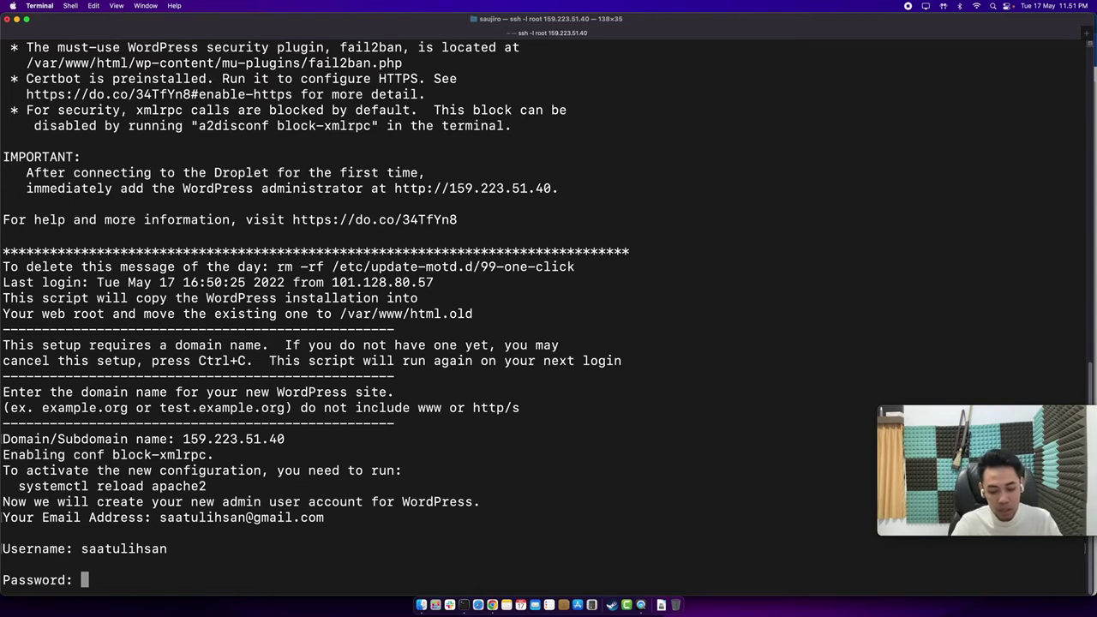
key(Return)
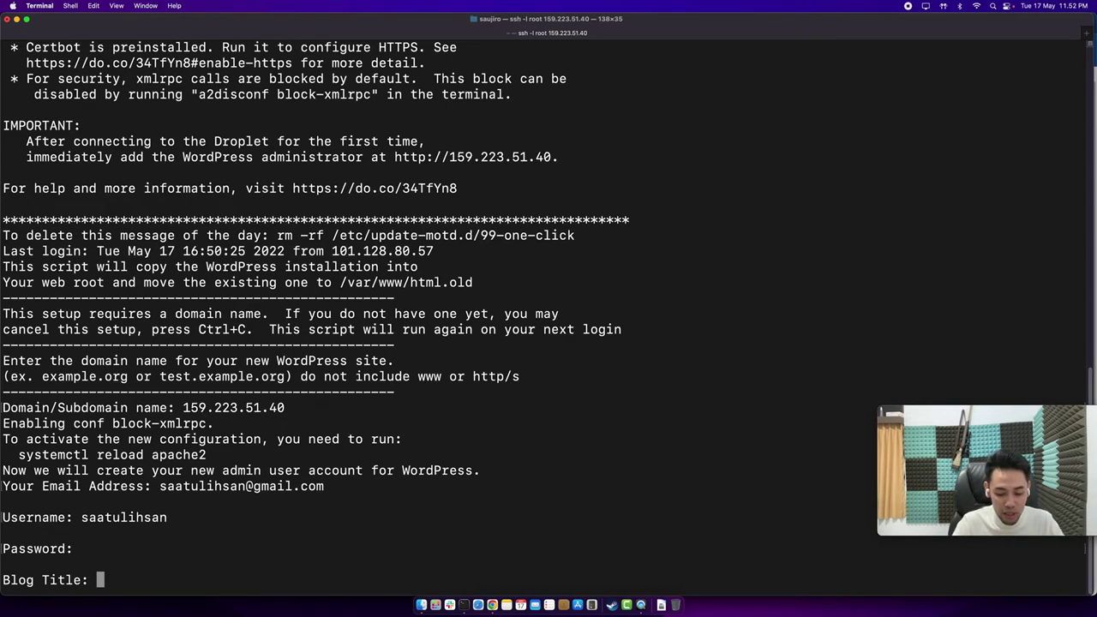
Set the blog title to 'ini coba coba saja' and confirm the details with Y.
text(ini co)
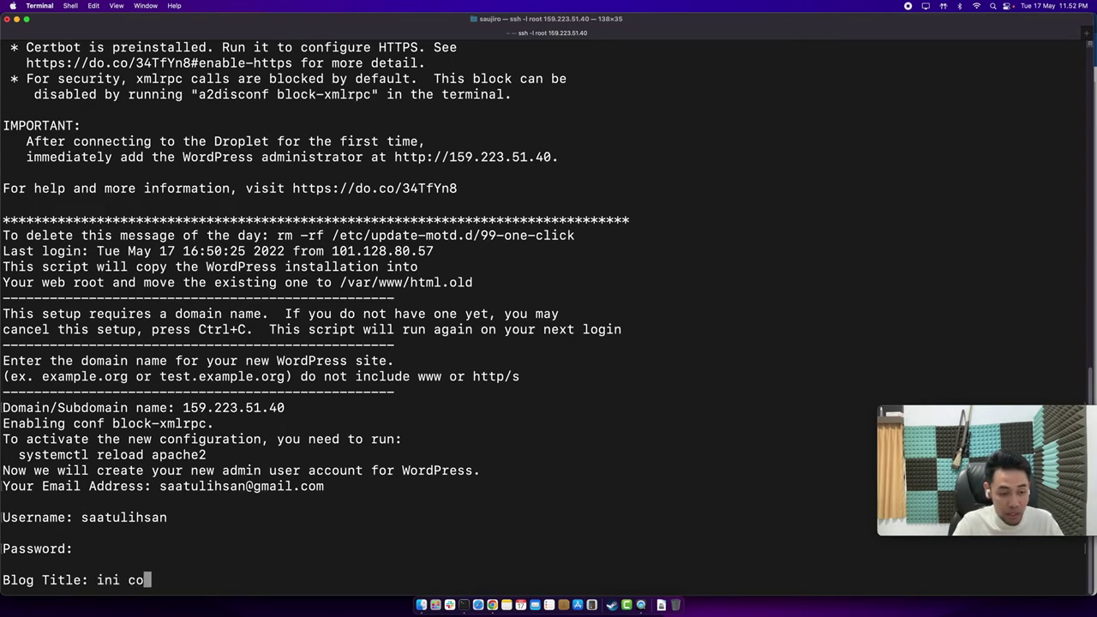
text(ba coba saja)
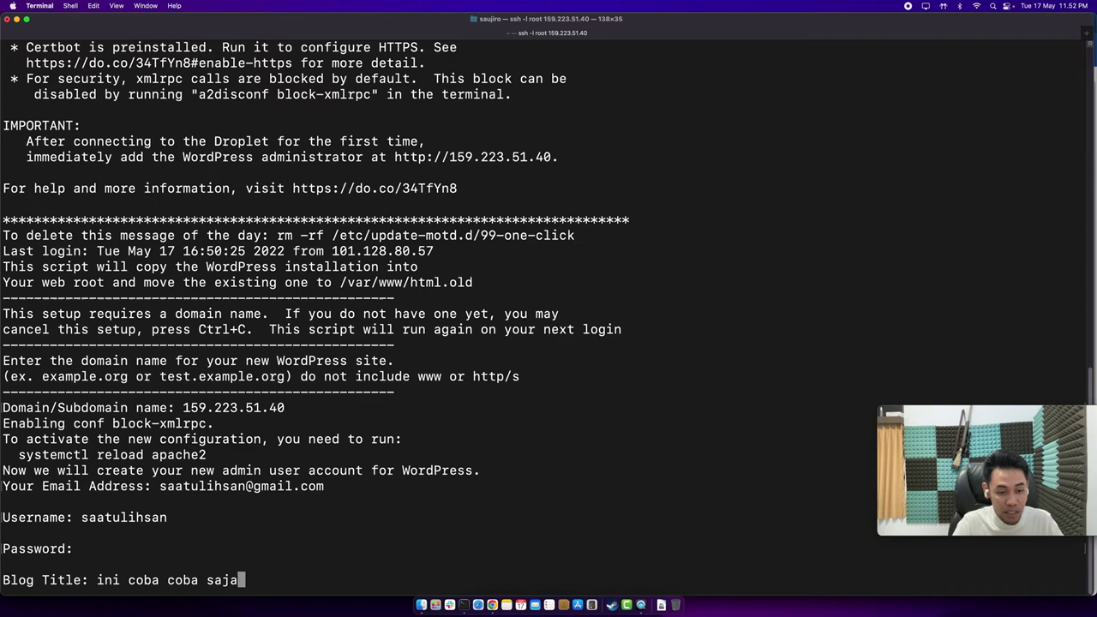
key(Return)
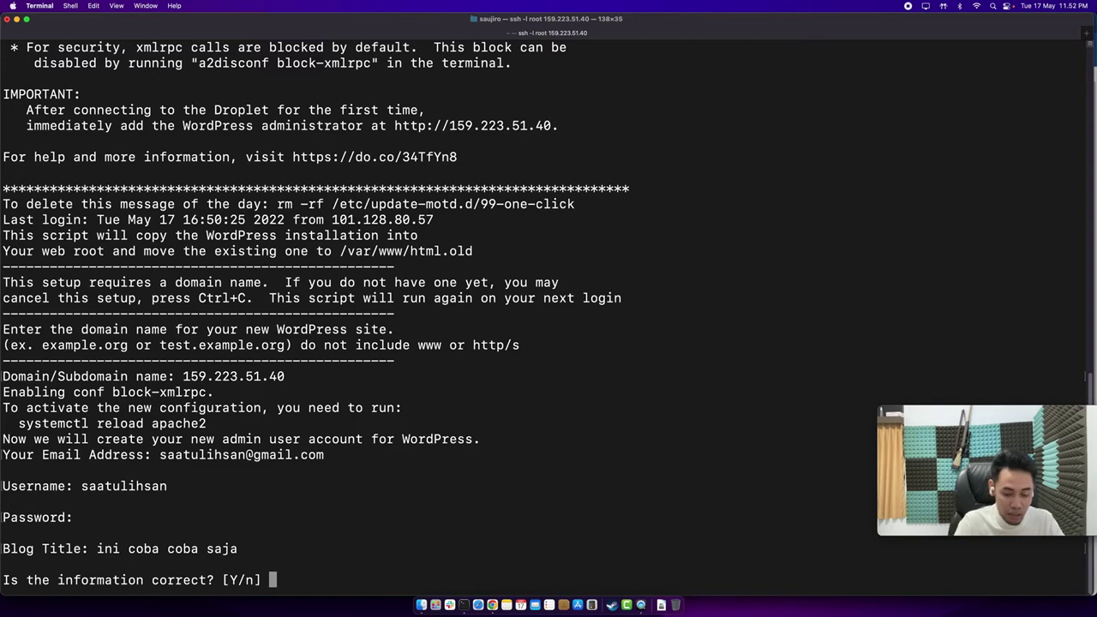
text(Y)
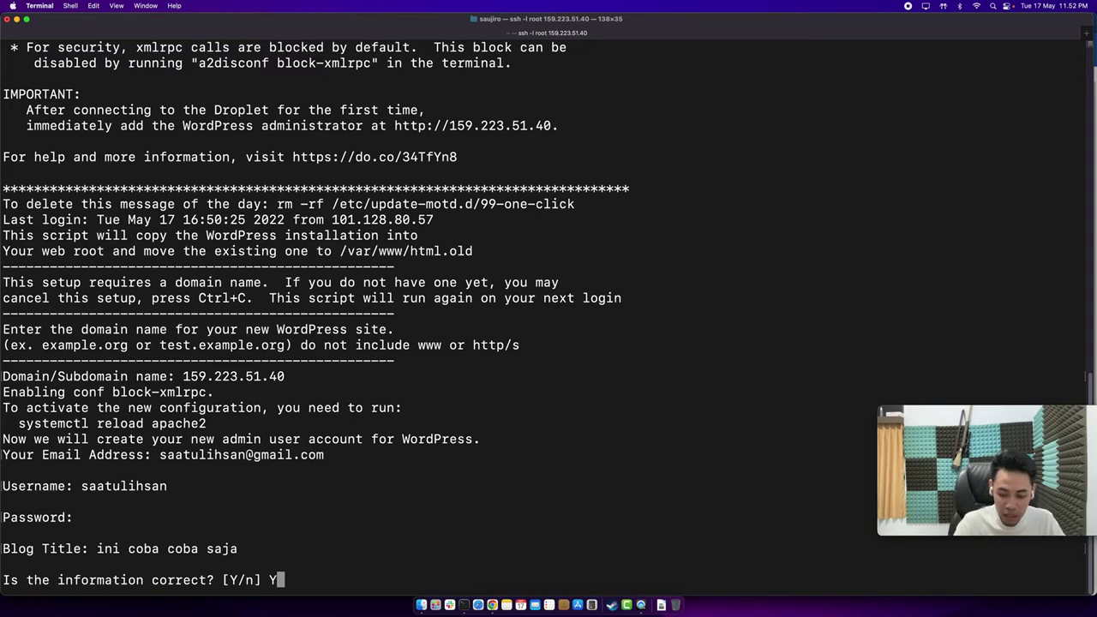
key(Return)
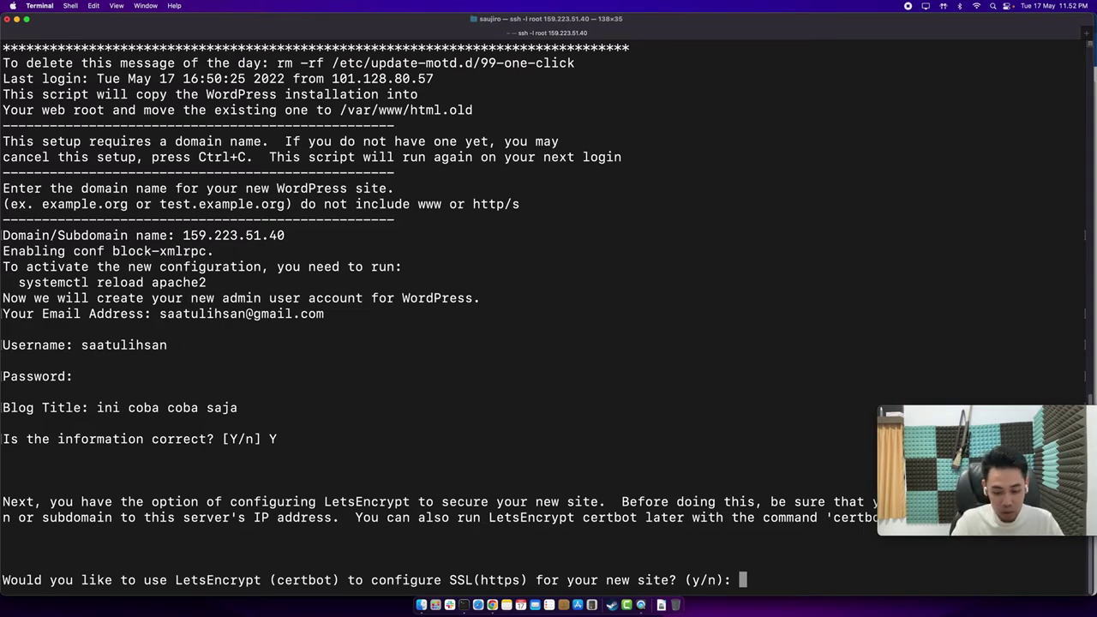
Accept LetsEncrypt, leave the e-mail blank, cancel with C, and let WordPress with wp-fail2ban install.
text(y)
key(Return)
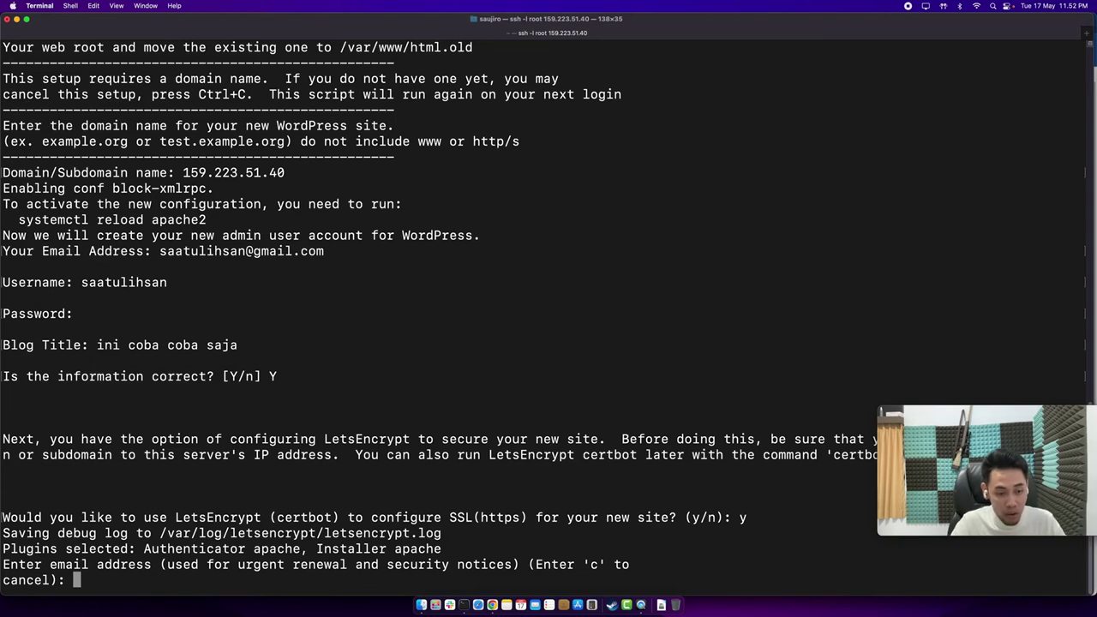
key(Return)
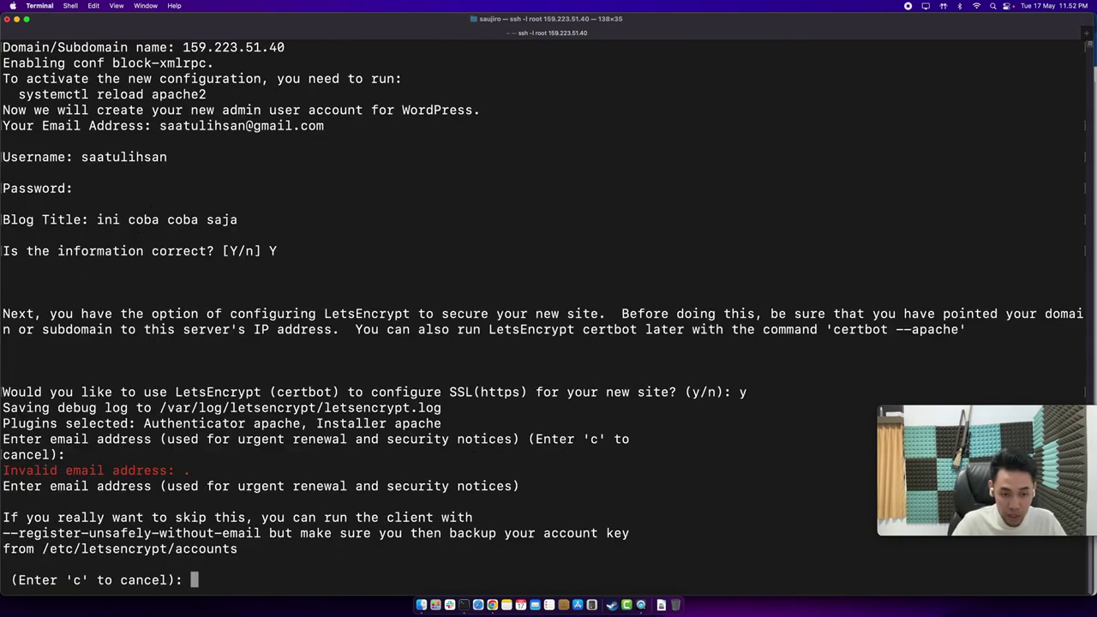
text(C)
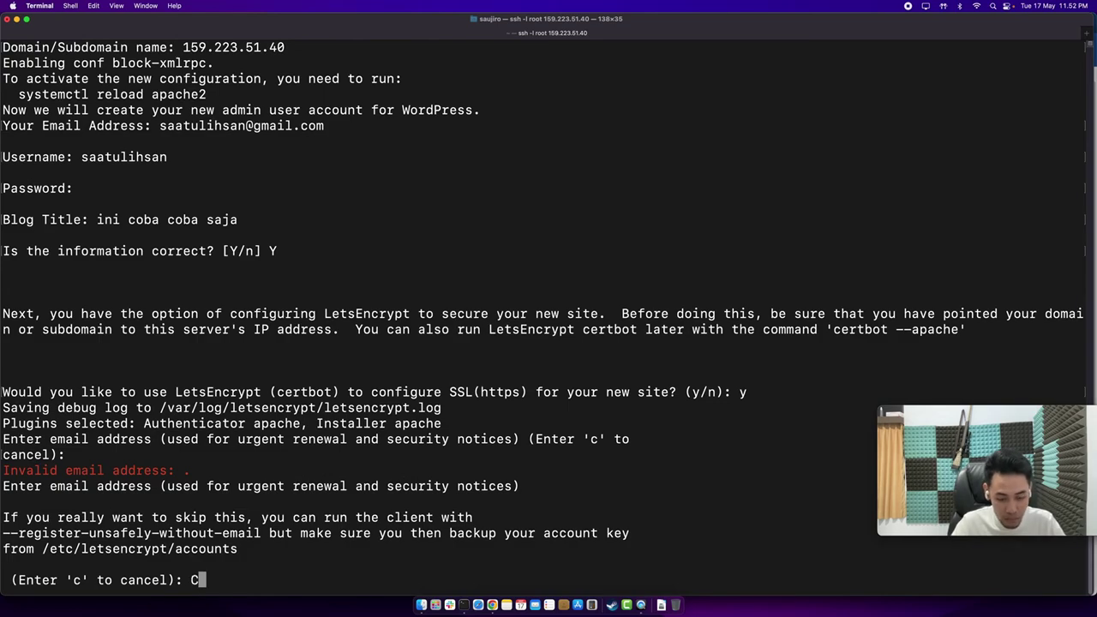
key(Return)
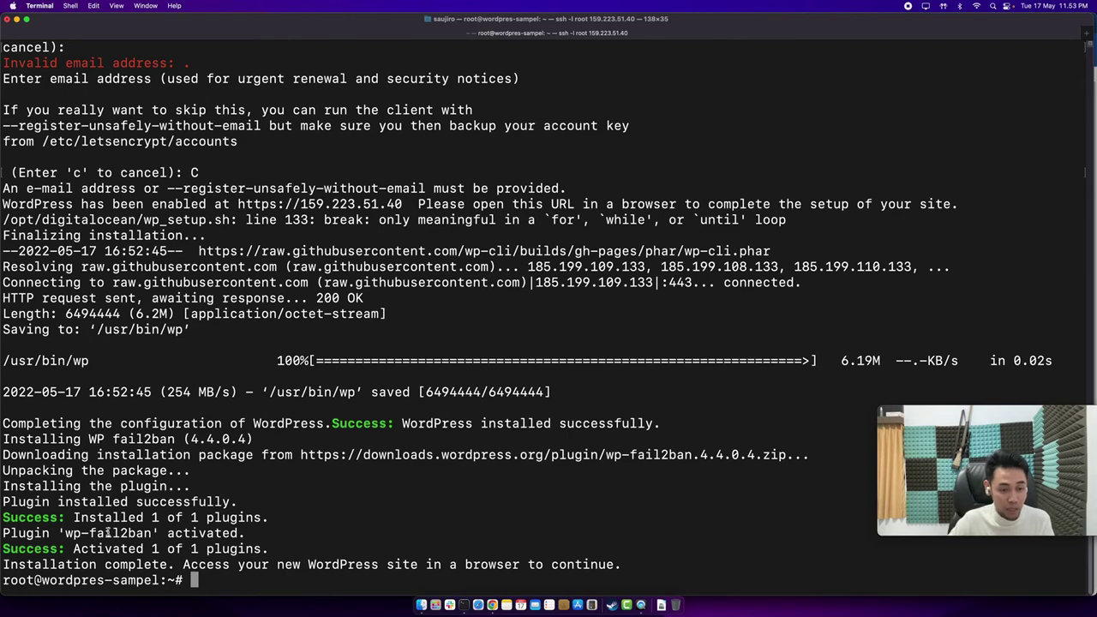
drag(89, 533, 151, 533)
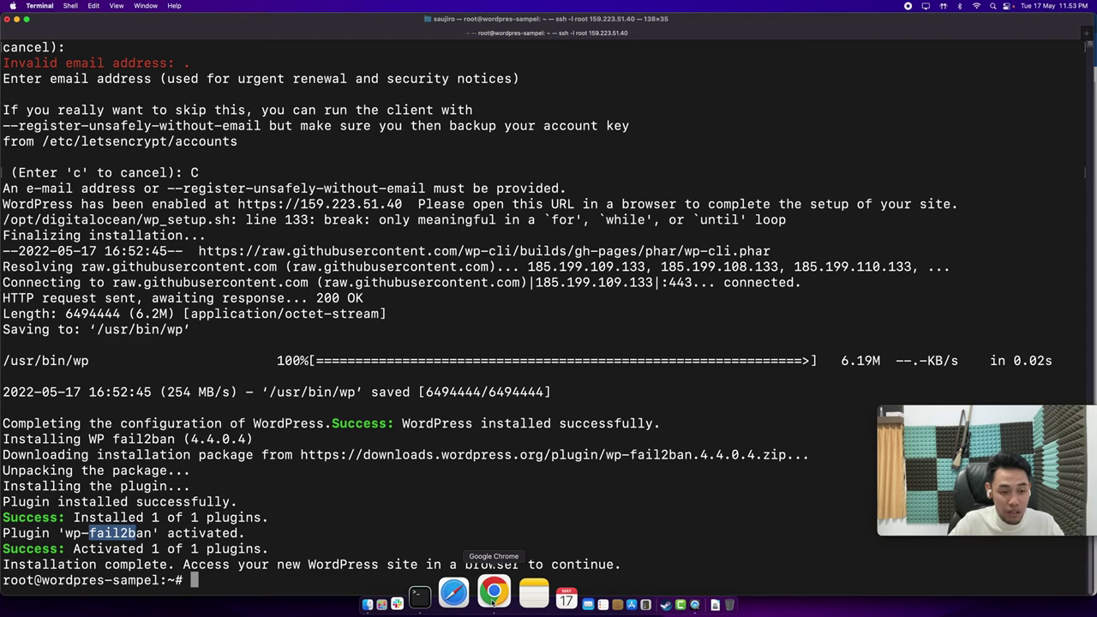
Reload the 159.223.51.40 tab in Chrome to show the 'ini coba coba saja' home page.
click(494, 593)
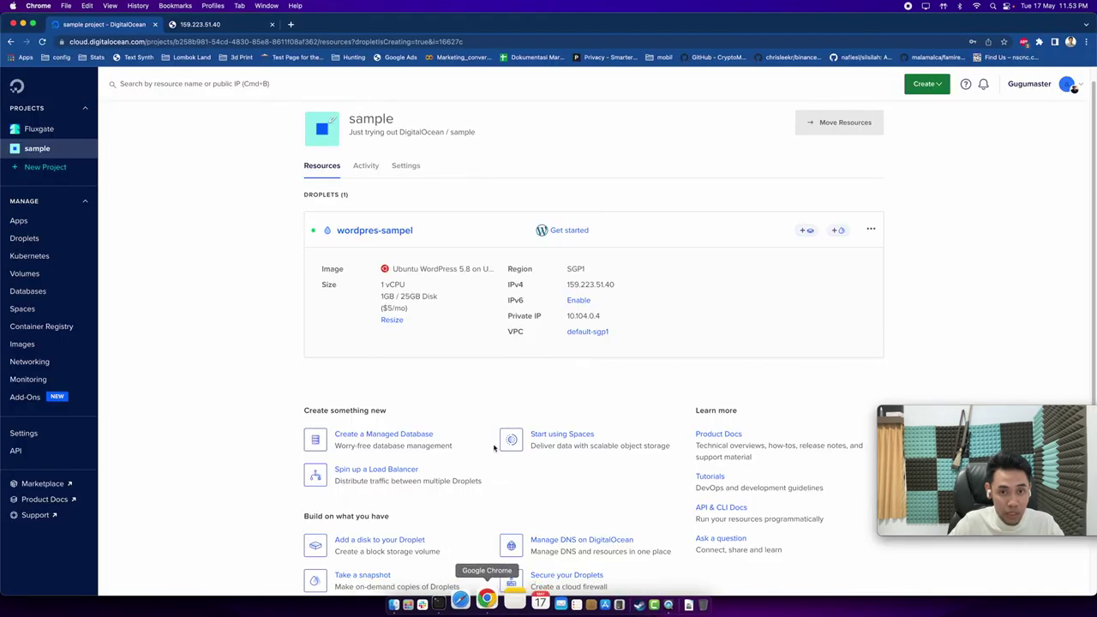
click(225, 26)
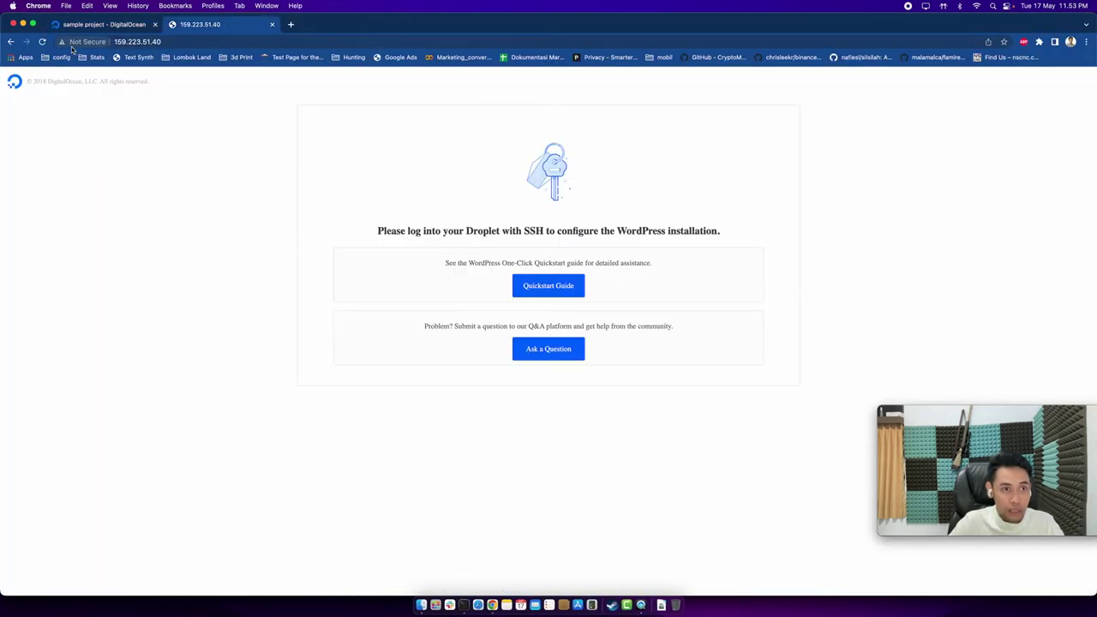
click(42, 41)
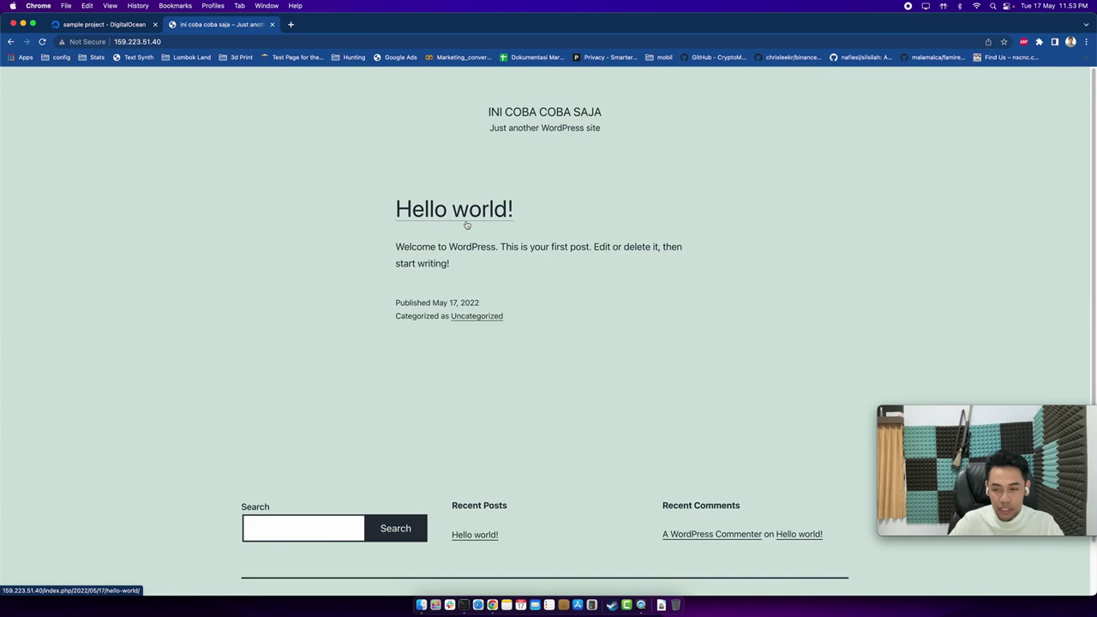
Append /wp-admin to the site address to load the WordPress login page.
click(468, 40)
click(468, 39)
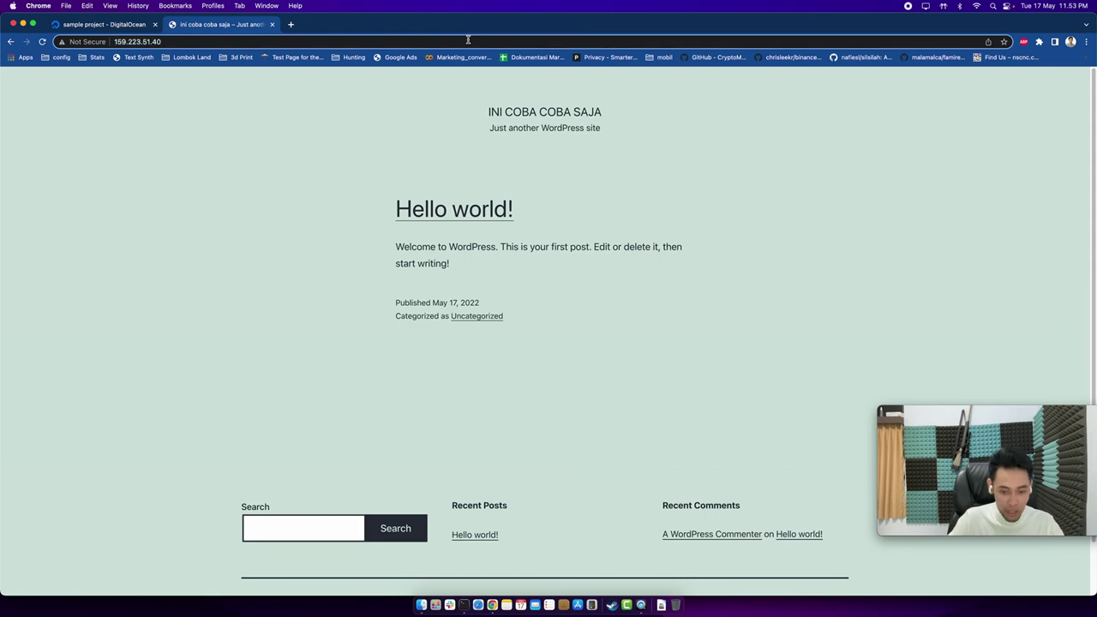
text(/wp-admi)
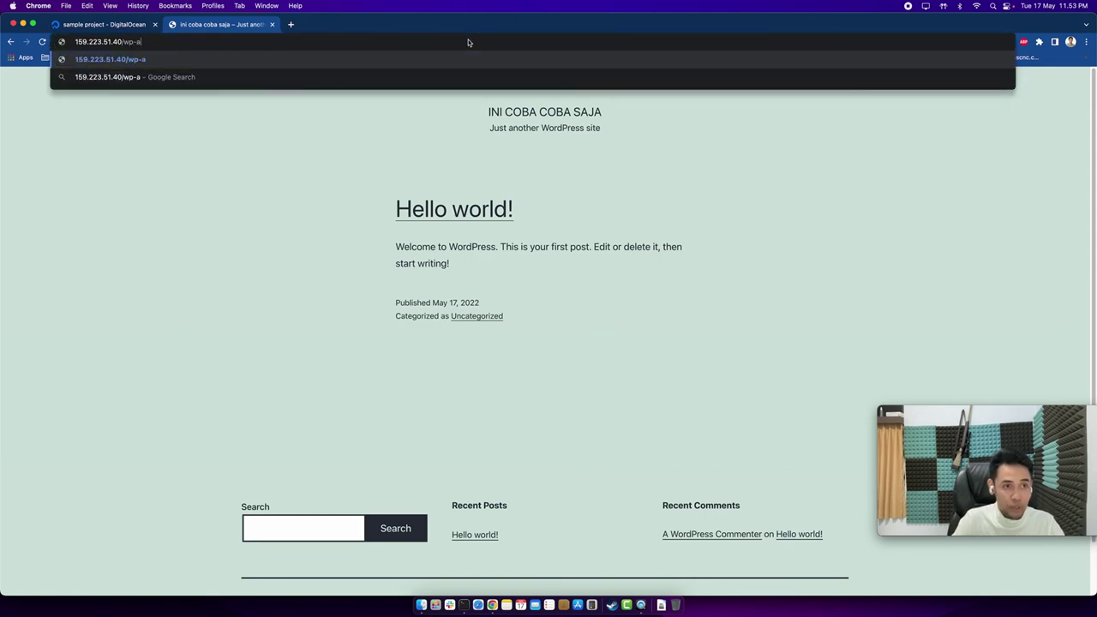
text(n)
key(Return)
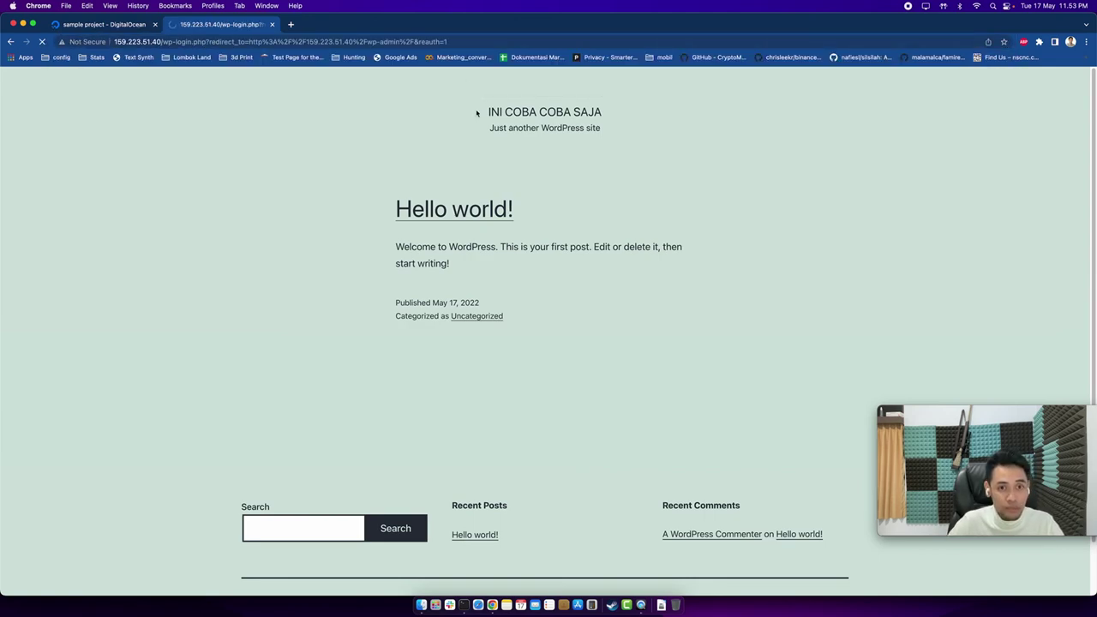
Log in with the admin username and password, declining Chrome's offer to save the password.
text(saatulihsan)
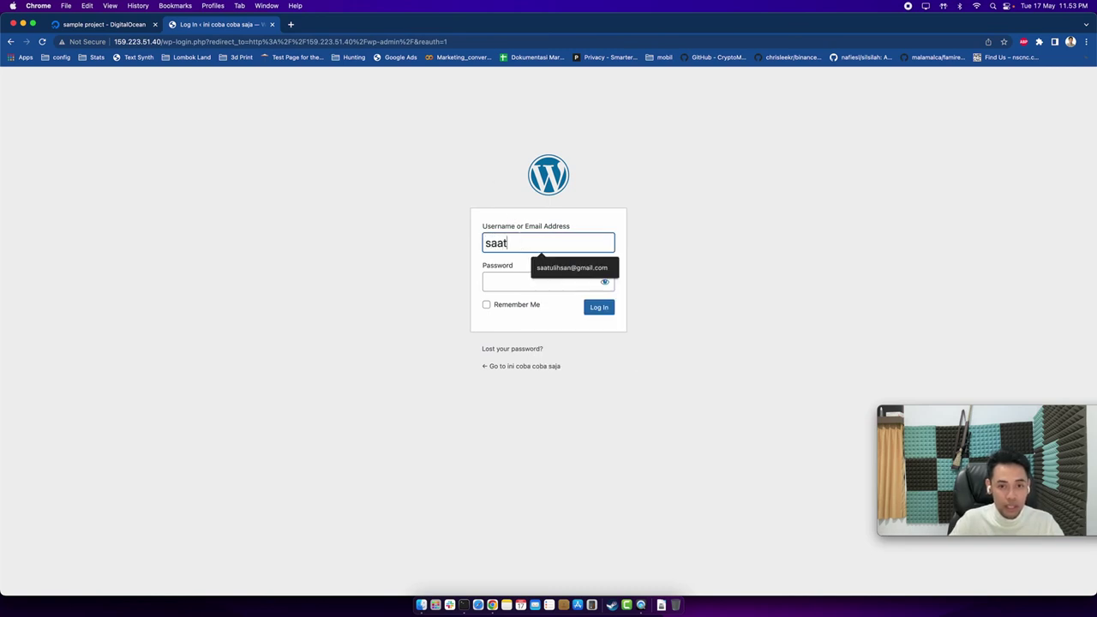
click(540, 282)
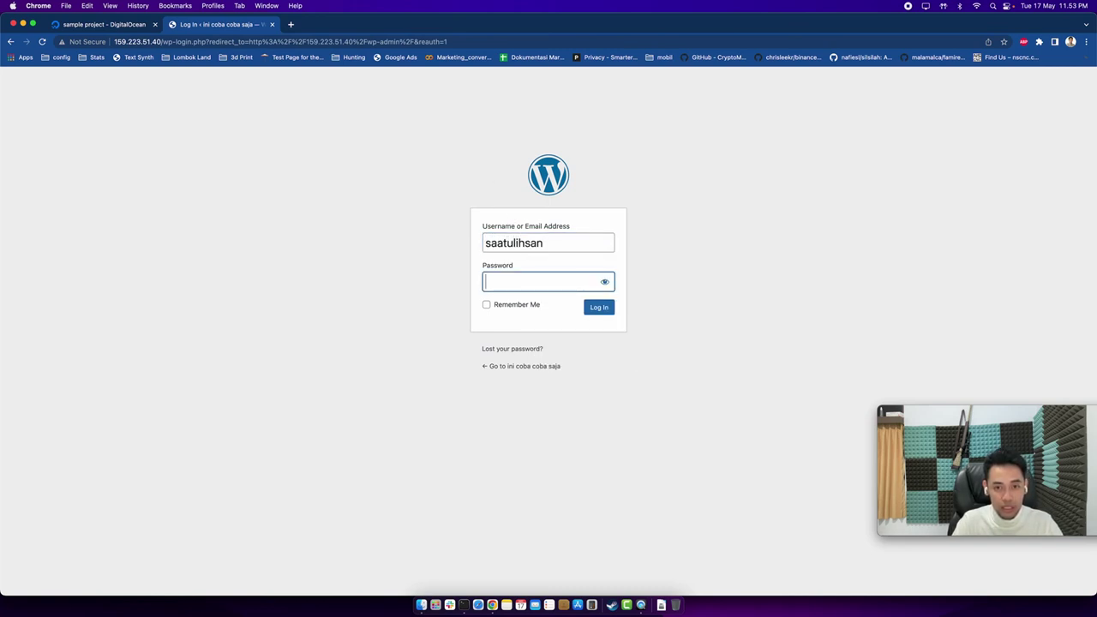
text(•••••••)
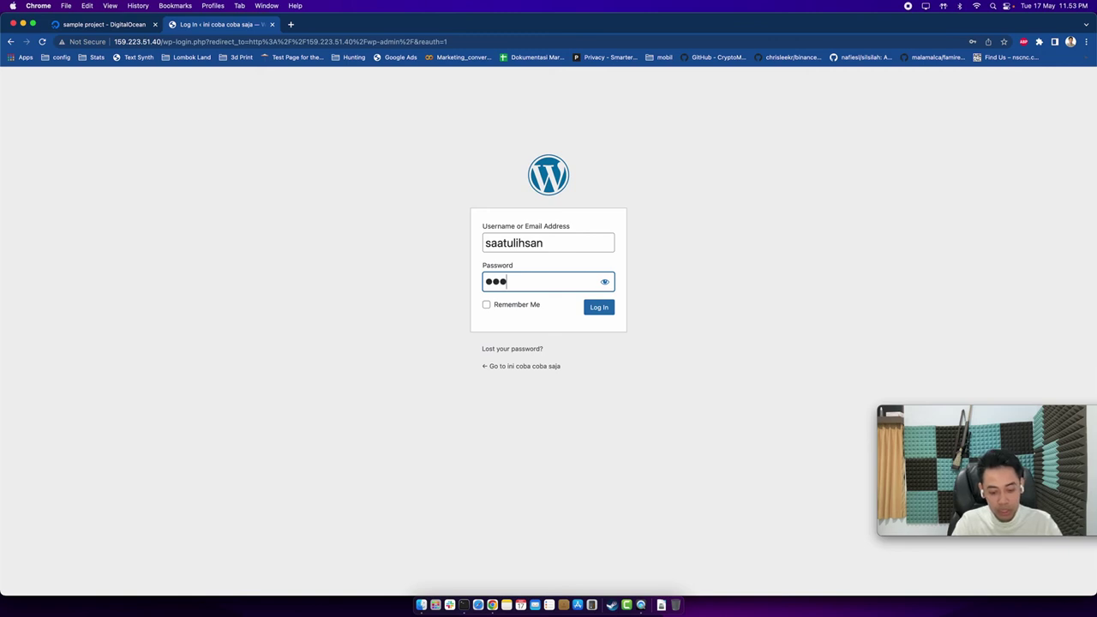
text(••)
key(Return)
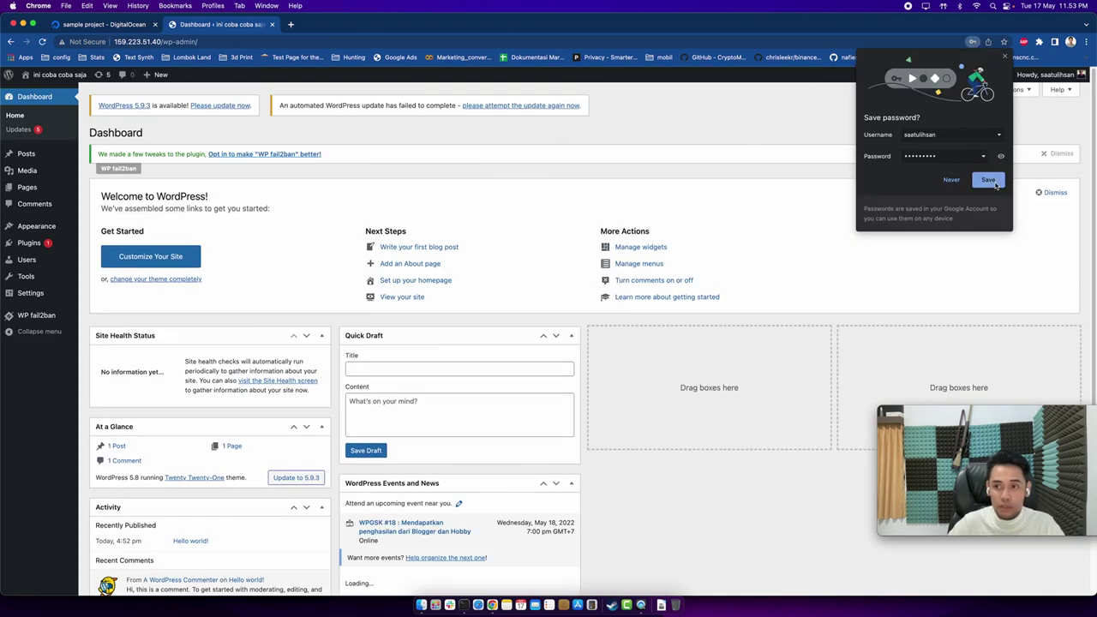
click(1006, 57)
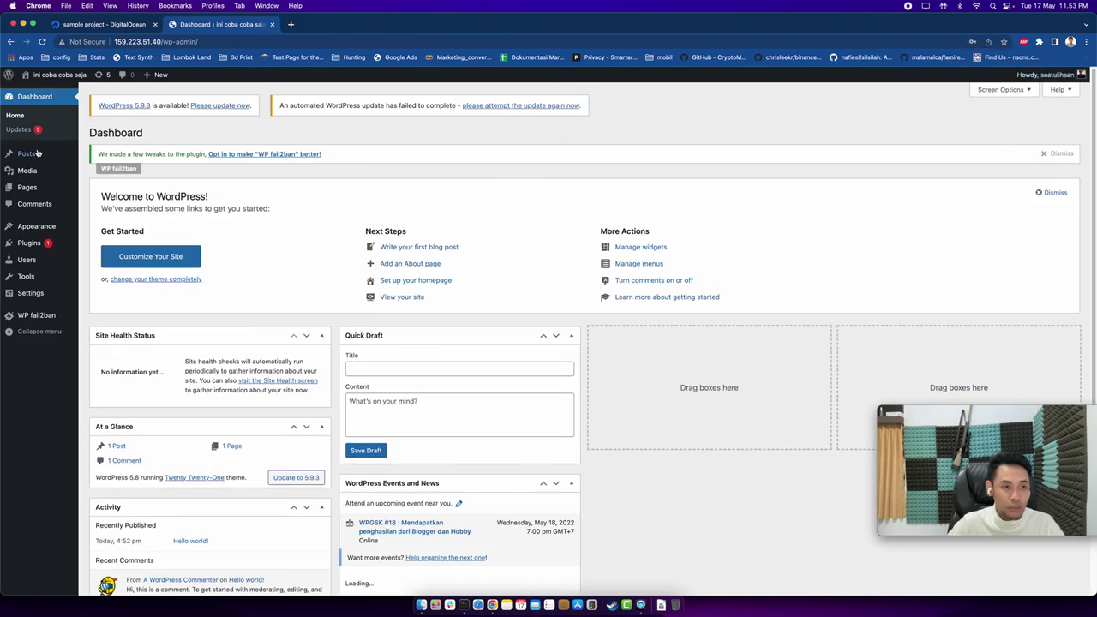
mouse_move(885, 431)
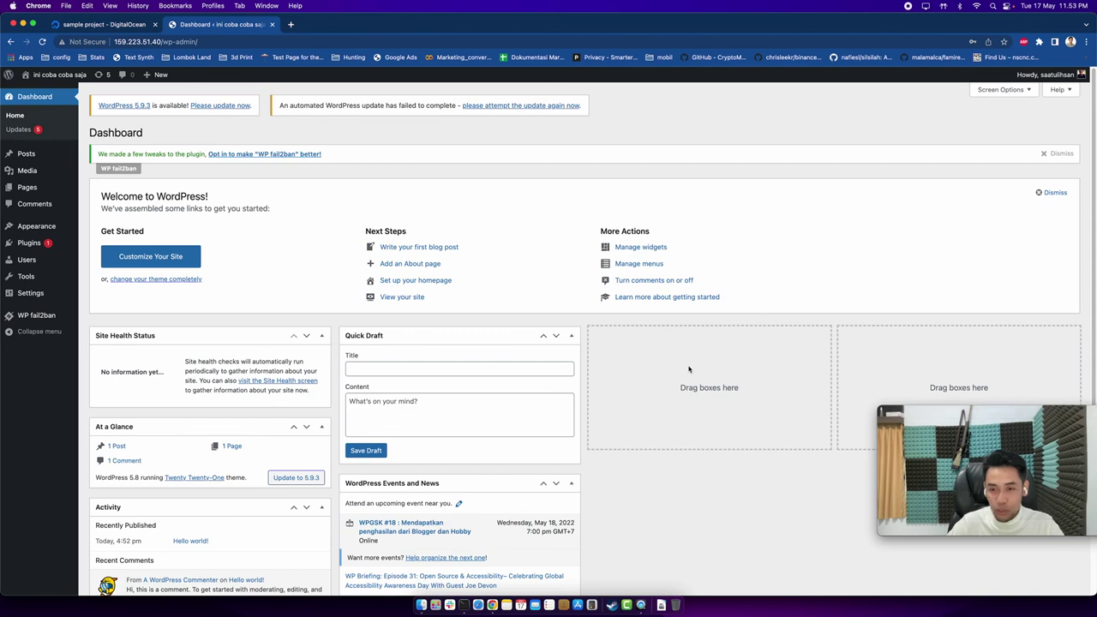